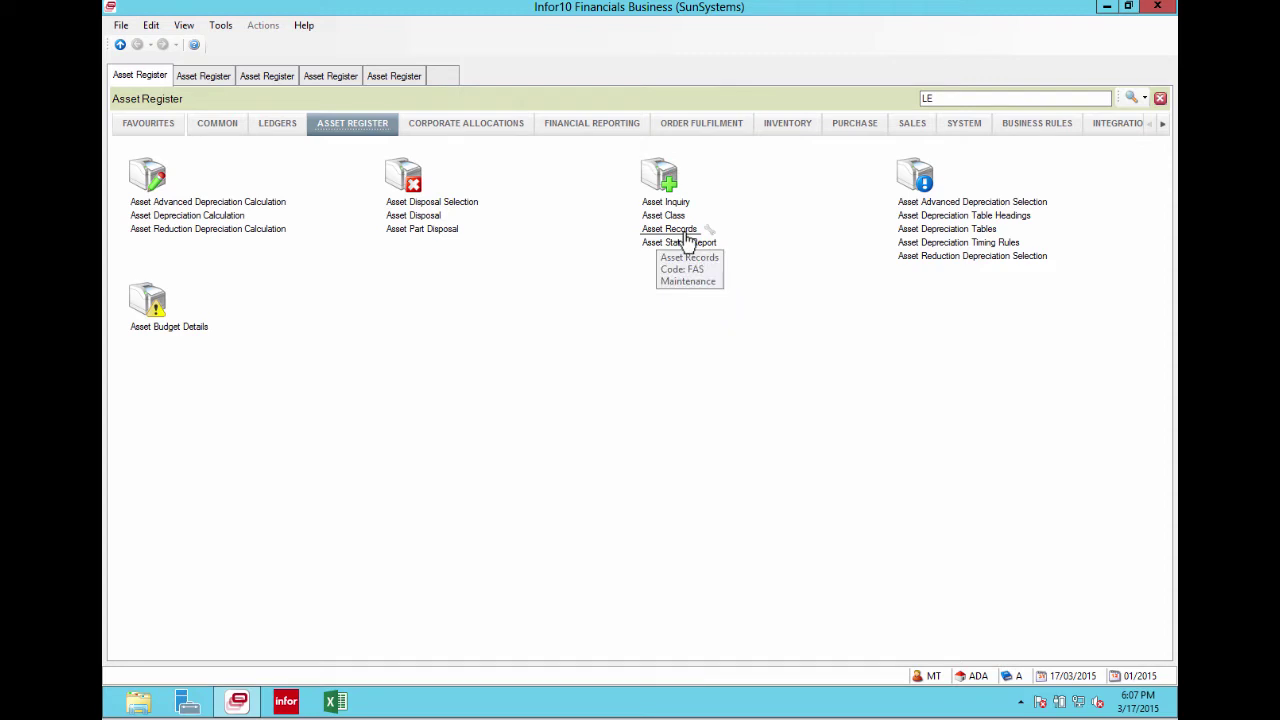
# Step: Open Asset Records and browse the existing fixed asset codes for the last equipment code in use
pyautogui.click(684, 232)
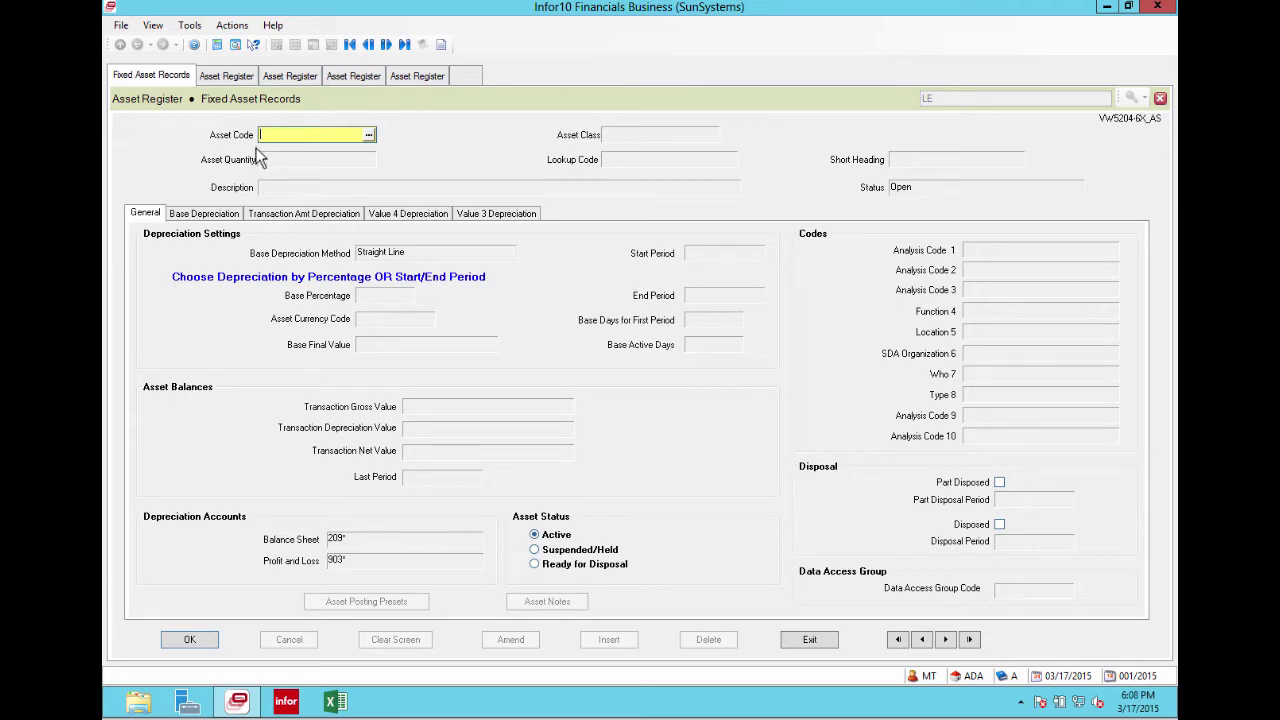
pyautogui.click(372, 137)
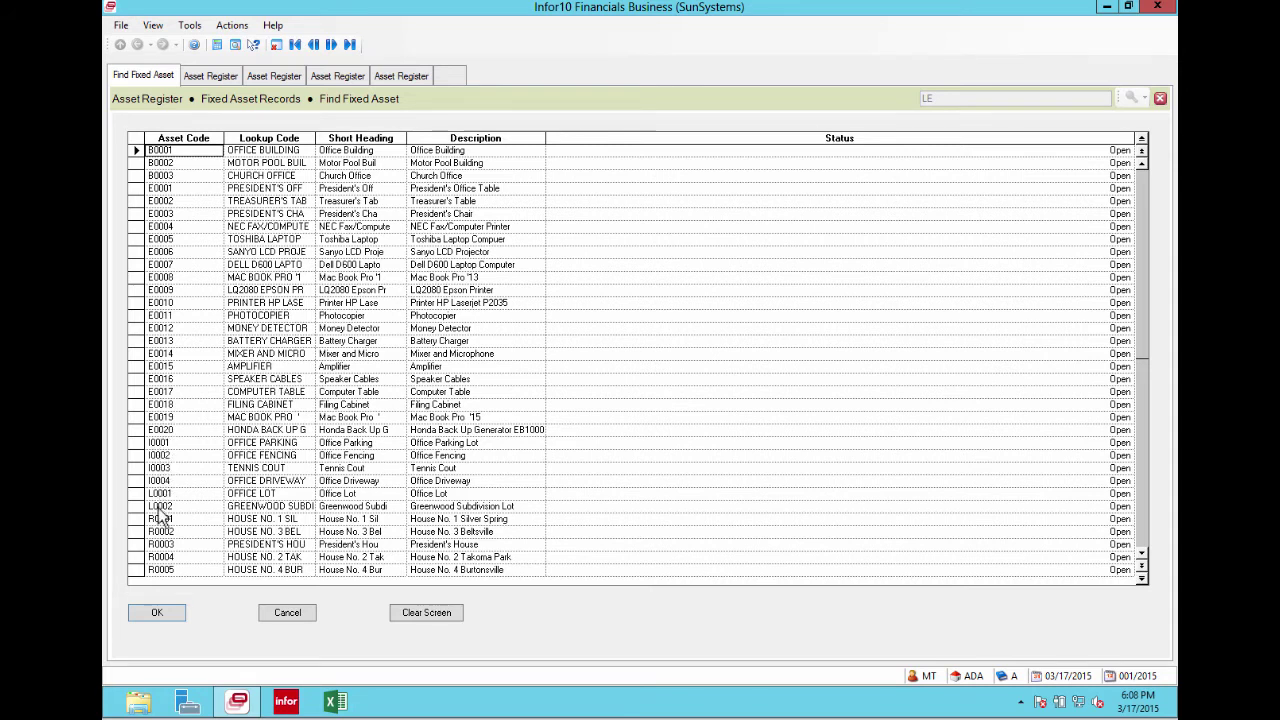
pyautogui.click(1141, 553)
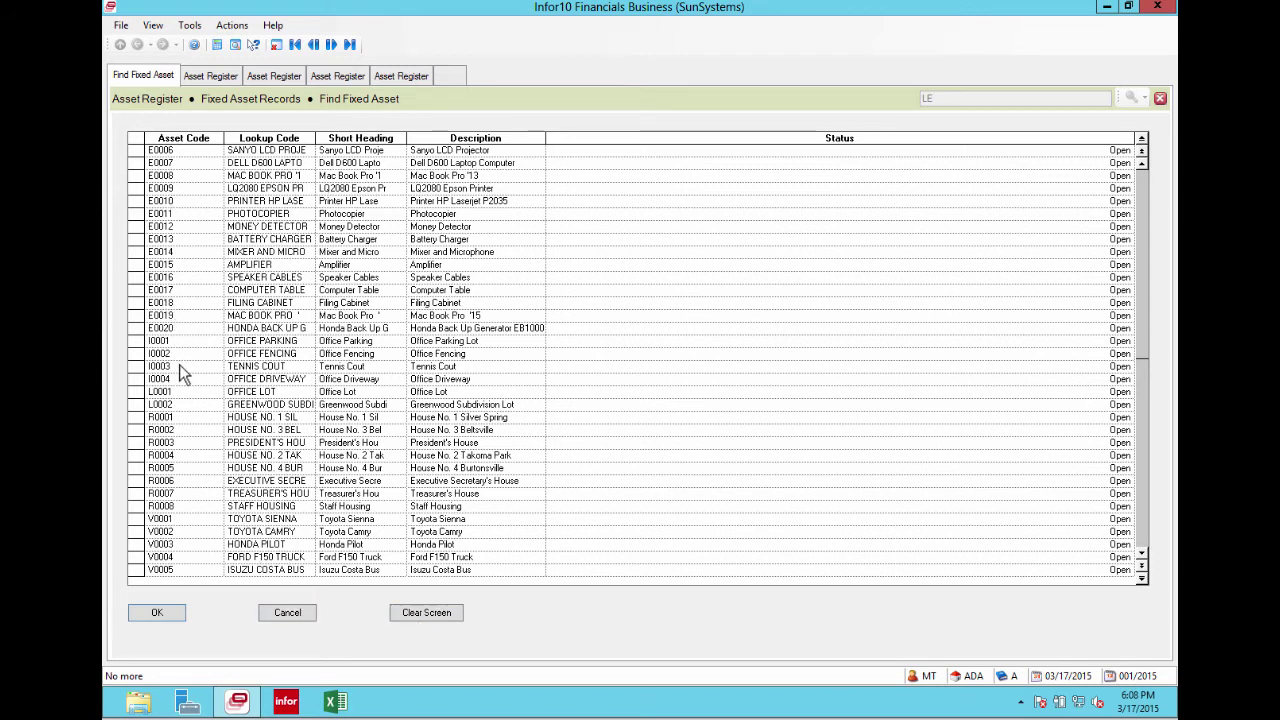
pyautogui.click(176, 331)
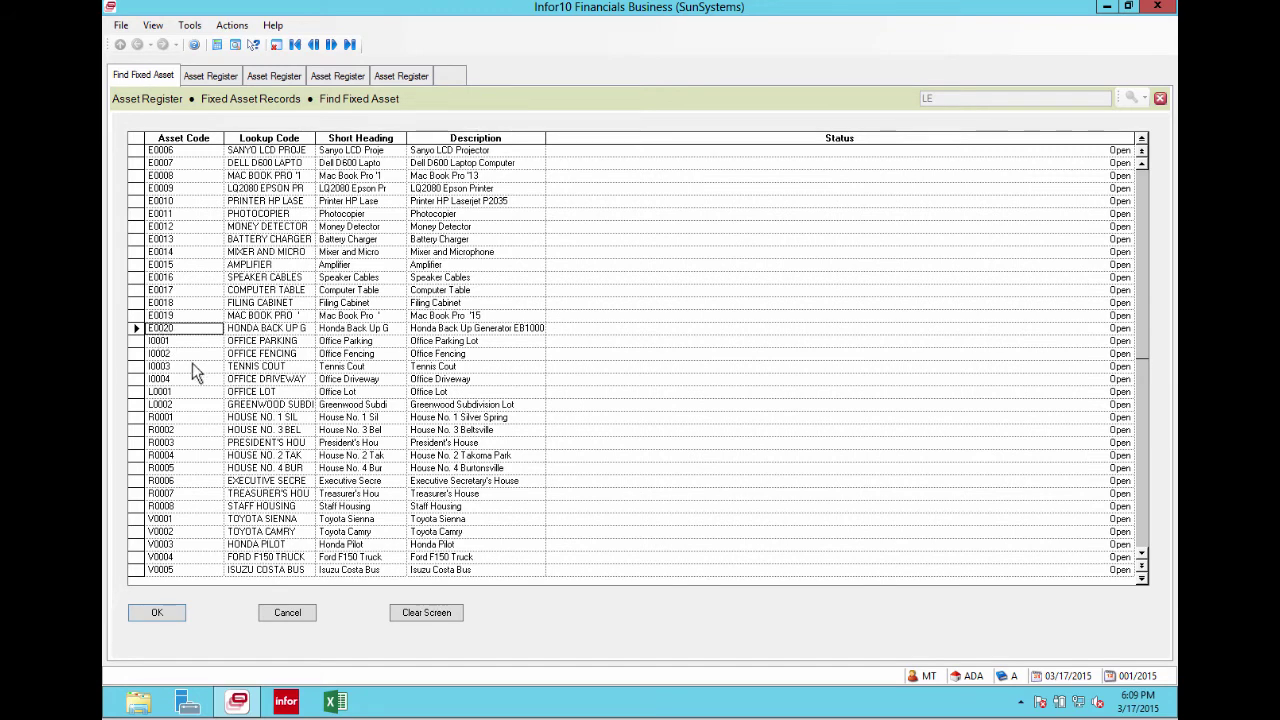
pyautogui.click(287, 612)
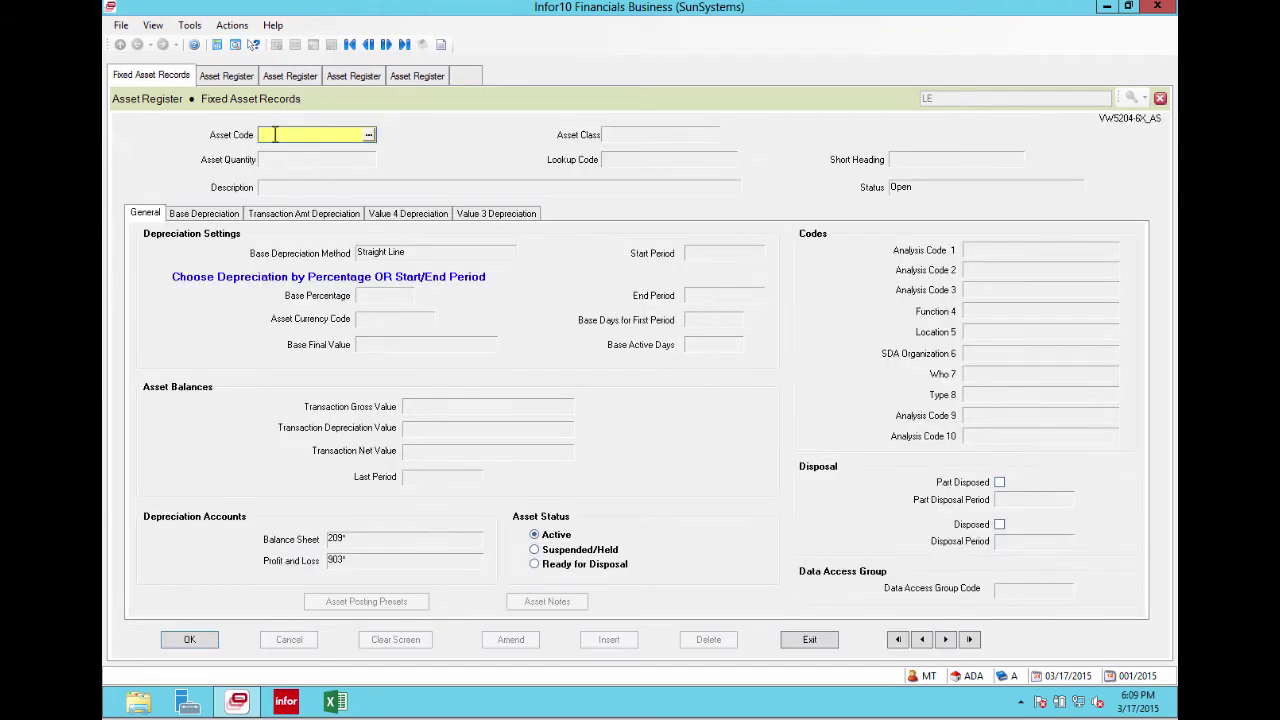
# Step: Create a new fixed asset record with asset code E0021
pyautogui.write('E0021')
pyautogui.click(192, 640)
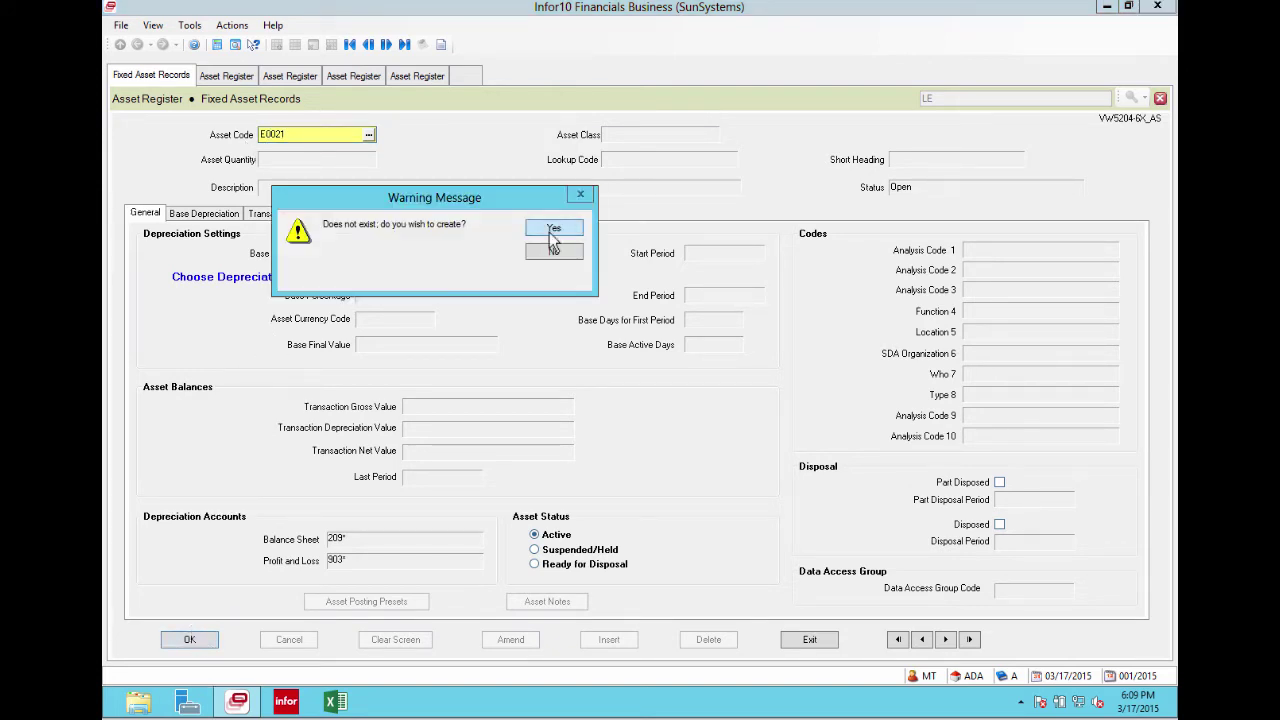
pyautogui.click(553, 229)
# Step: Enter Toshiba Laptop as the description of the new asset
pyautogui.click(282, 187)
pyautogui.write('to')
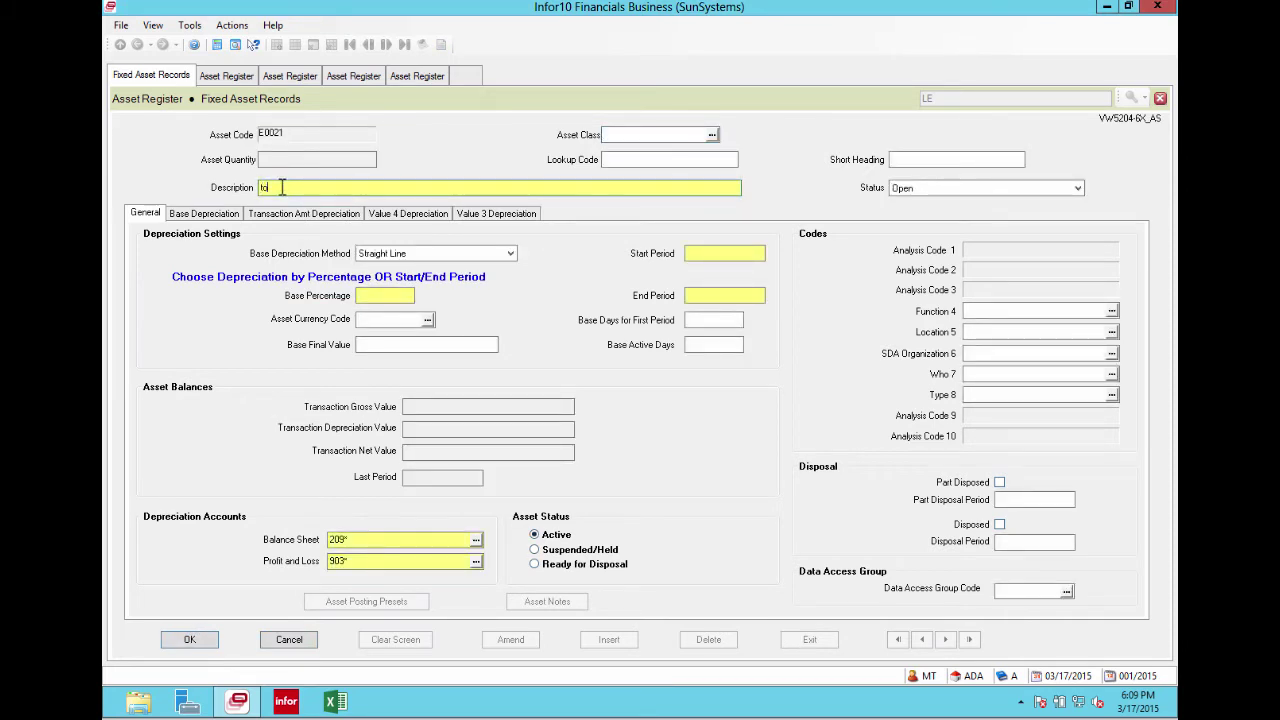
pyautogui.write('sh')
pyautogui.press('BackSpace')
pyautogui.press('BackSpace')
pyautogui.press('BackSpace')
pyautogui.press('BackSpace')
pyautogui.write('Toshiba Laptop')
# Step: Set the asset's lookup code to TOSHIBA and its short heading to E0021
pyautogui.click(632, 160)
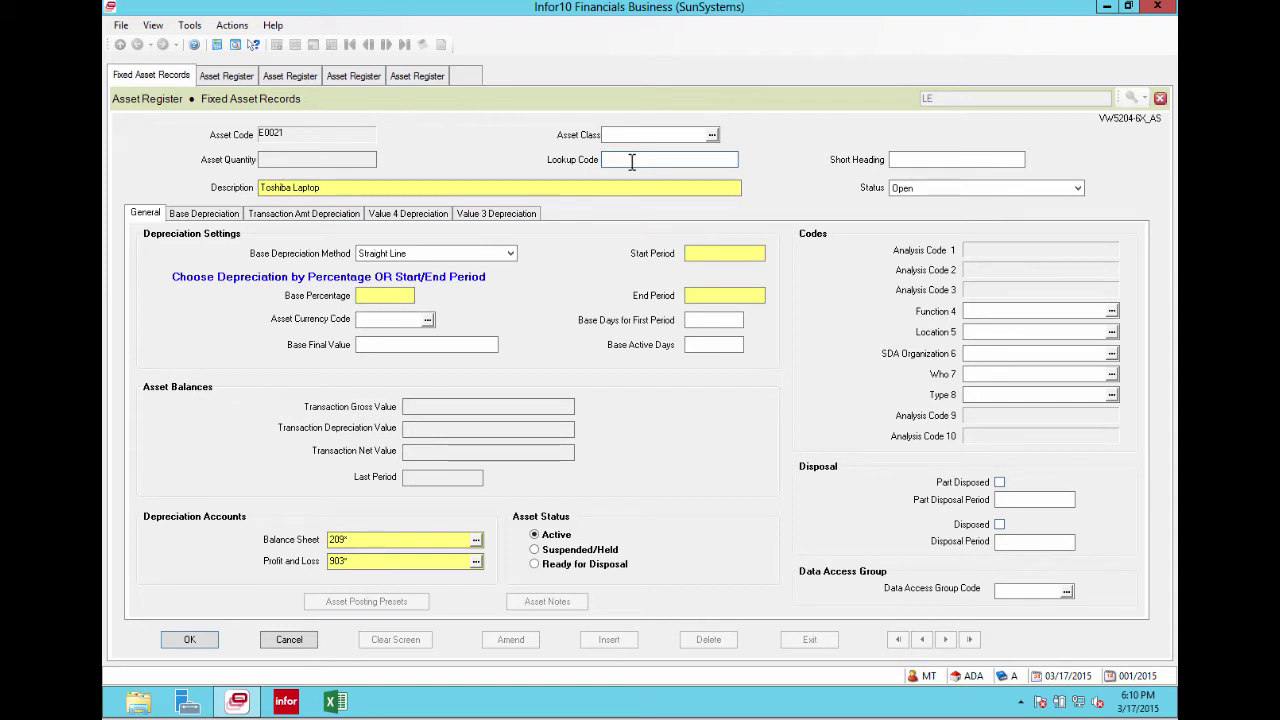
pyautogui.write('TOSHIBA')
pyautogui.click(917, 156)
pyautogui.write('E00')
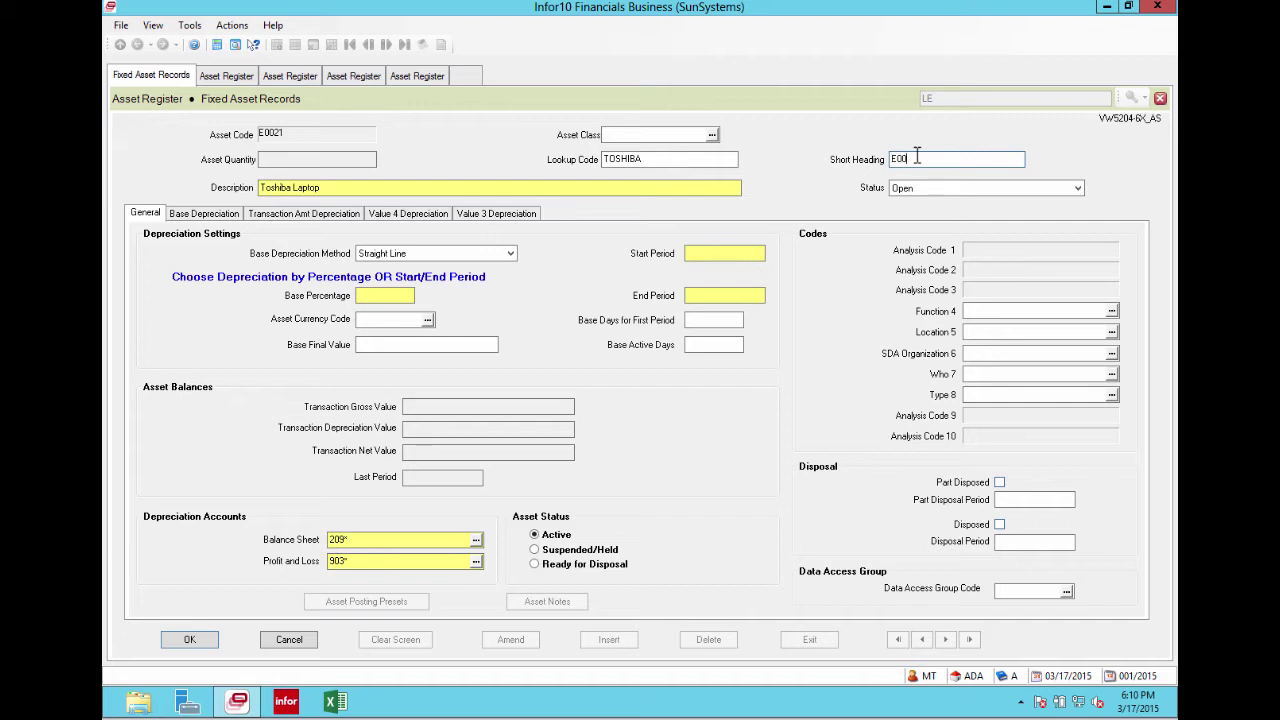
pyautogui.write('21')
# Step: Assign asset class 05EQUIP, Equipment & Furniture with 5 Years Estimated Life, and override the relevant fields with the class defaults
pyautogui.click(711, 135)
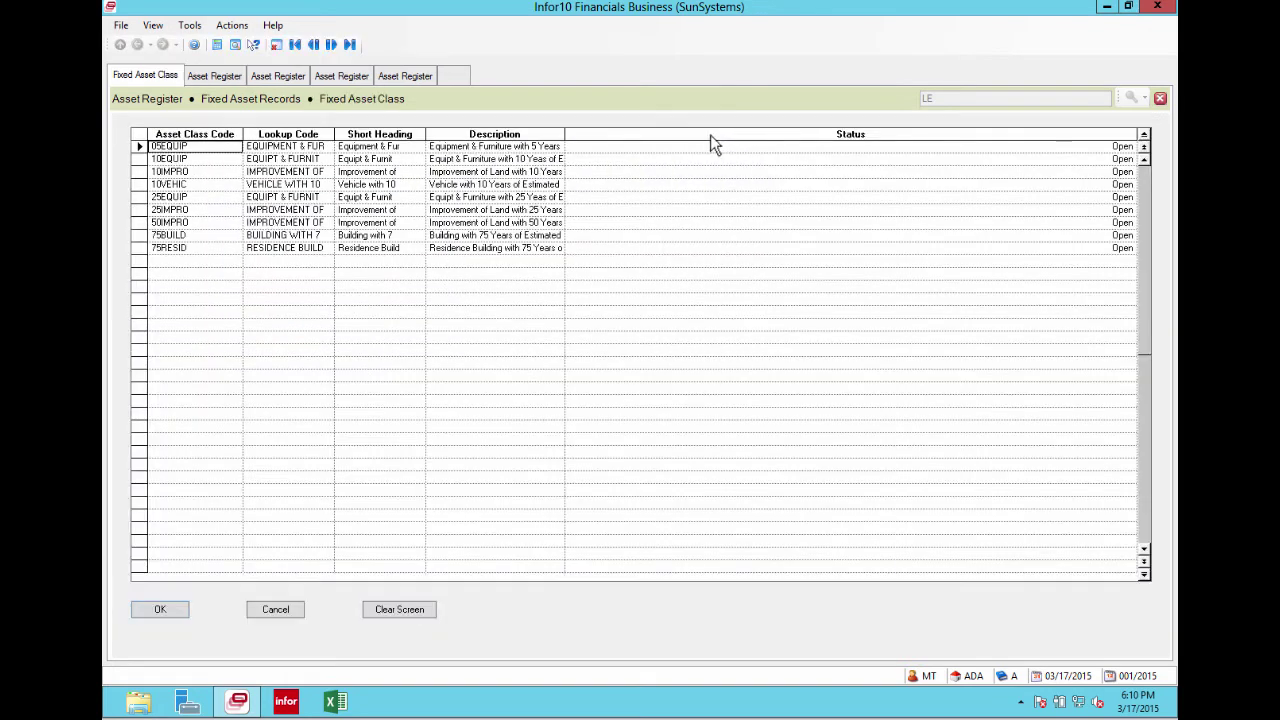
pyautogui.moveTo(564, 133); pyautogui.dragTo(627, 133)
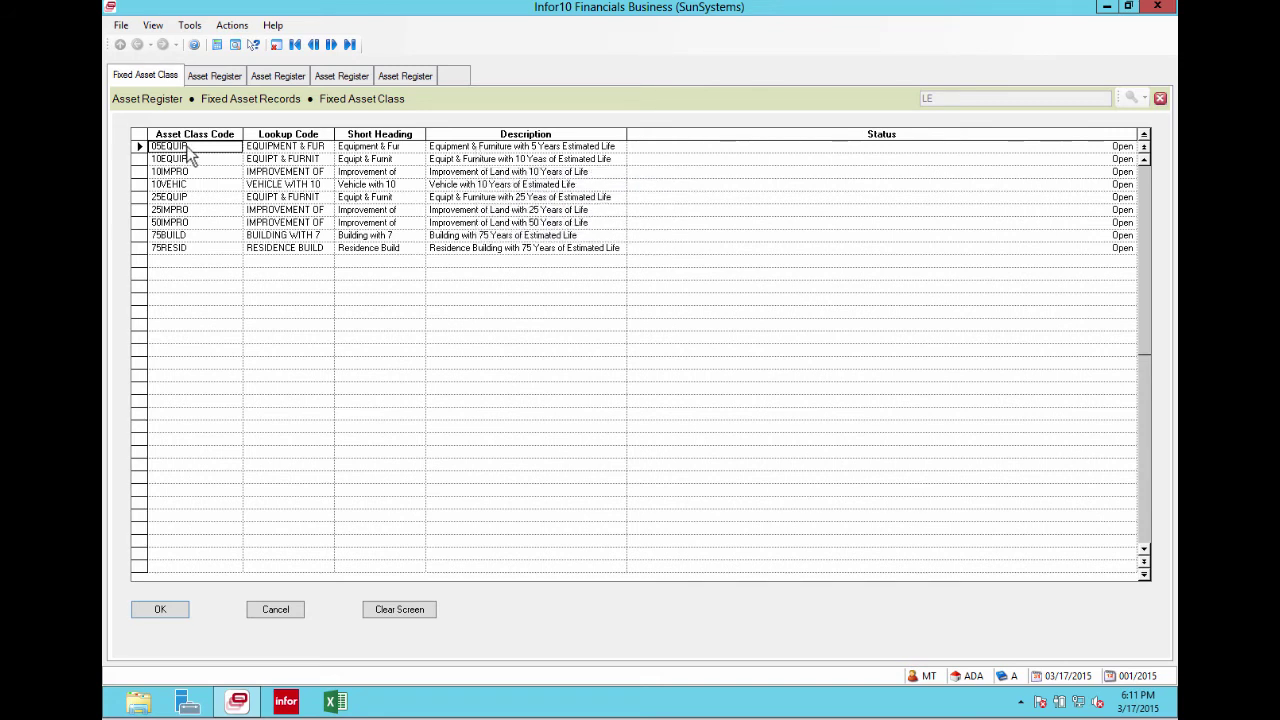
pyautogui.click(447, 148)
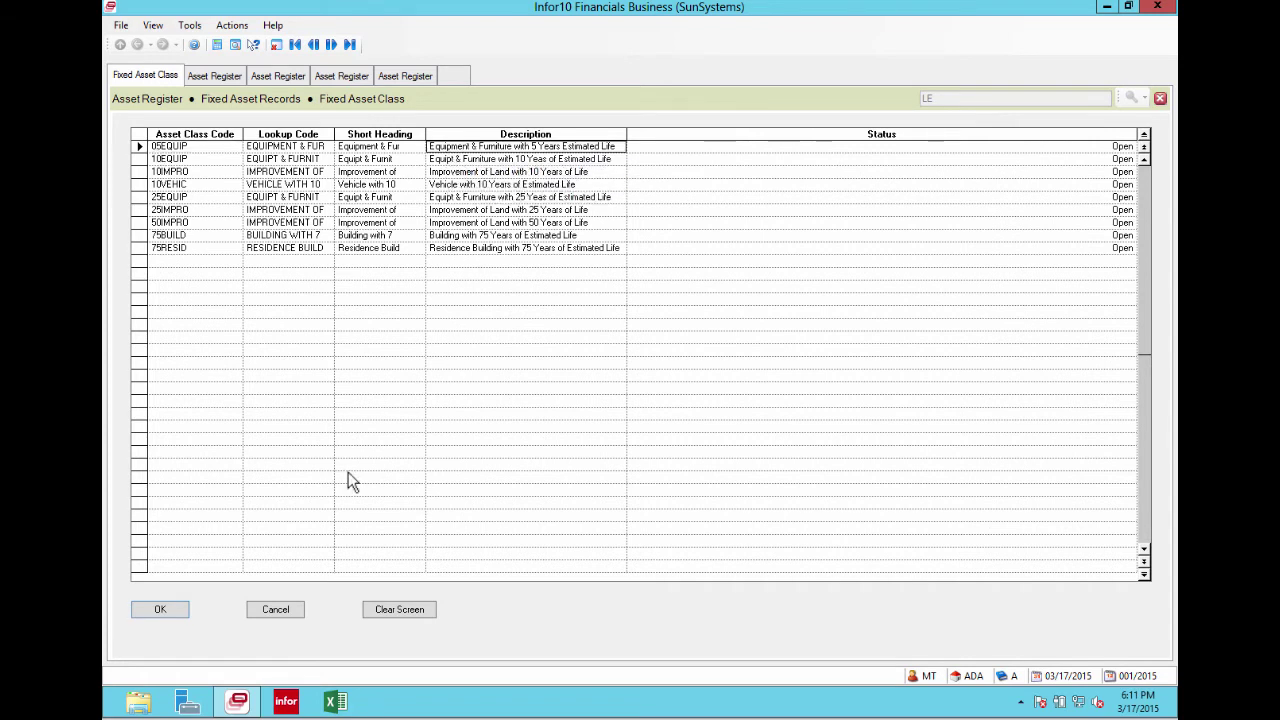
pyautogui.press('Return')
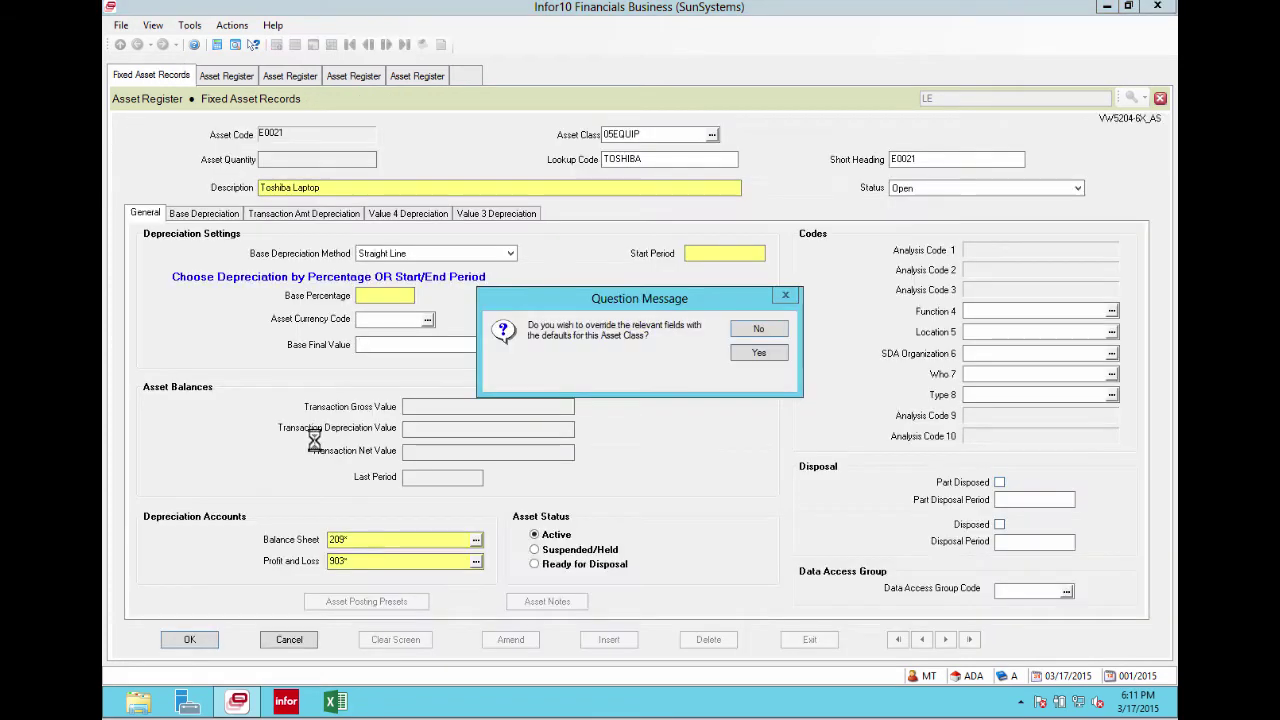
pyautogui.click(752, 348)
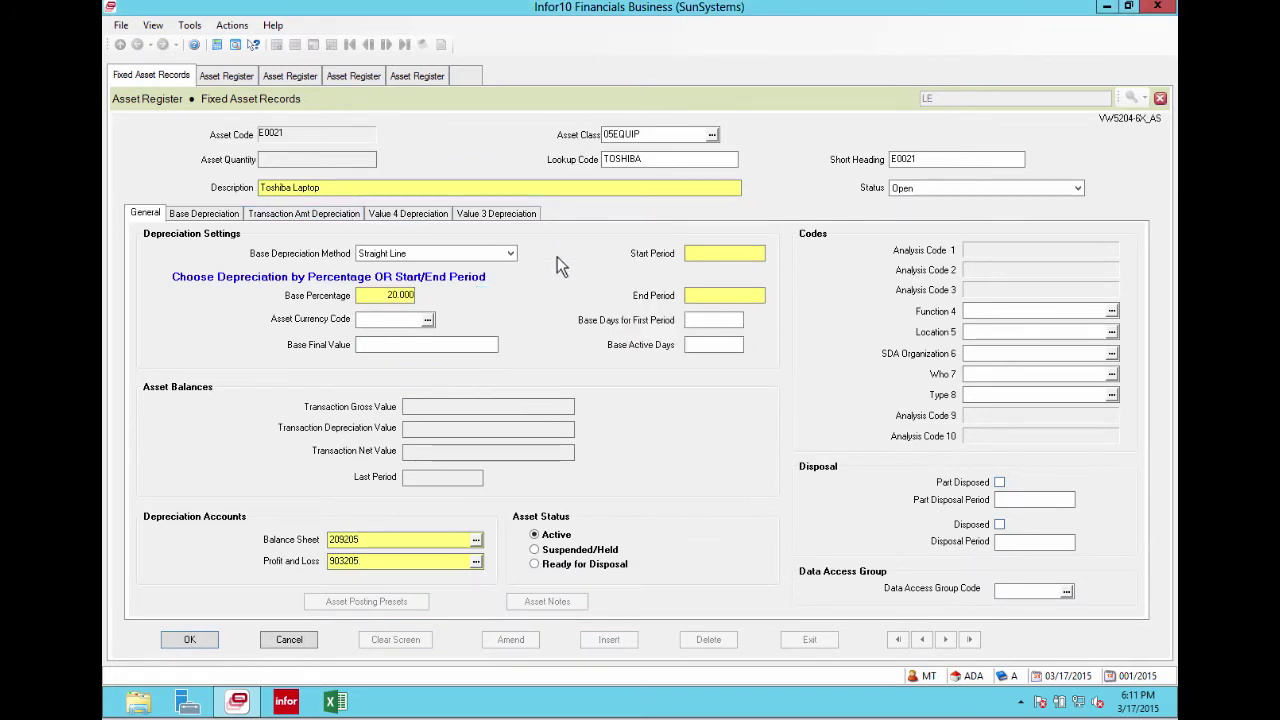
# Step: Set the depreciation start period of the asset to 01/2013
pyautogui.click(712, 254)
pyautogui.write('2')
pyautogui.write('015')
pyautogui.click(746, 254)
pyautogui.write('013')
pyautogui.press('Tab')
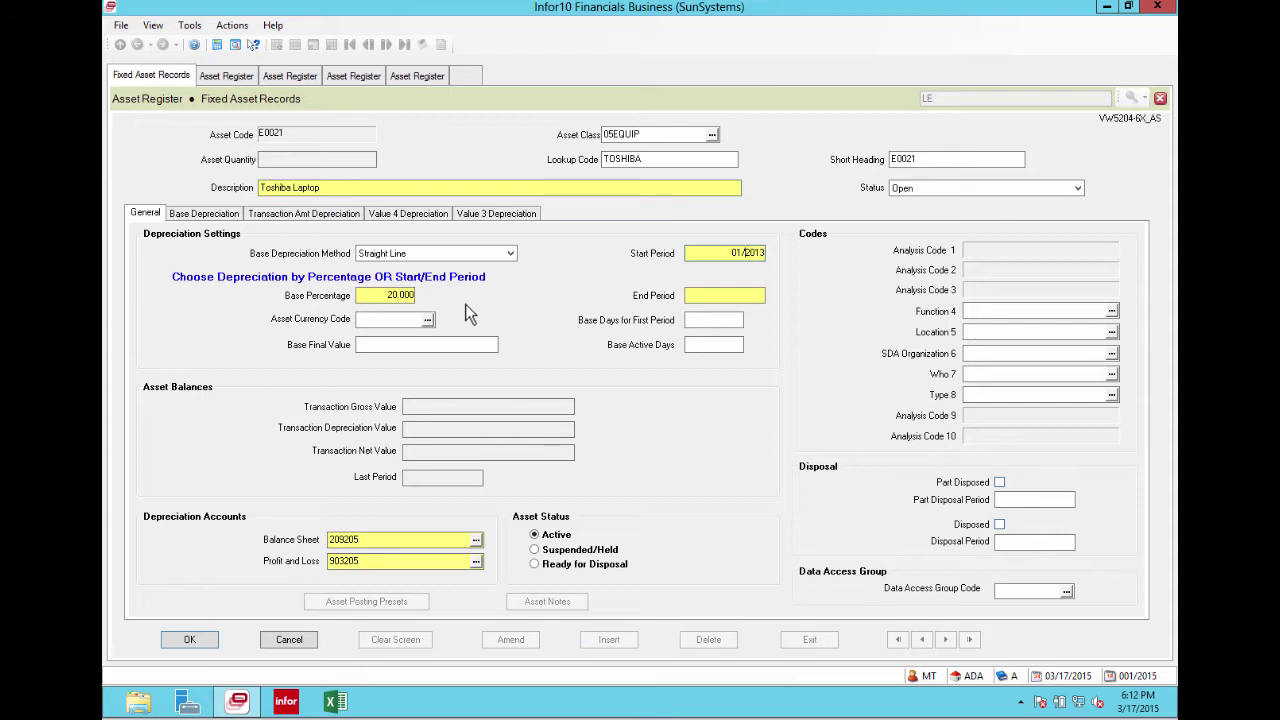
# Step: Choose Straight Line as the base depreciation method and set the asset currency code to USD1
pyautogui.click(510, 254)
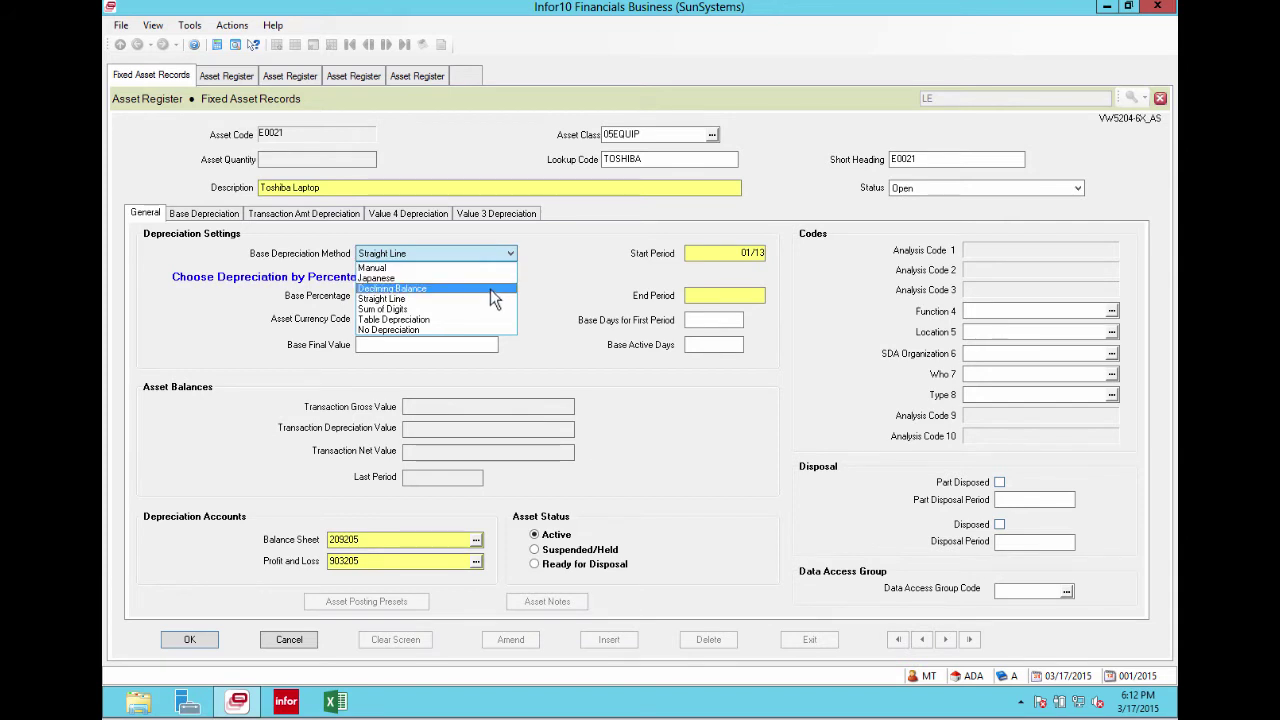
pyautogui.click(492, 299)
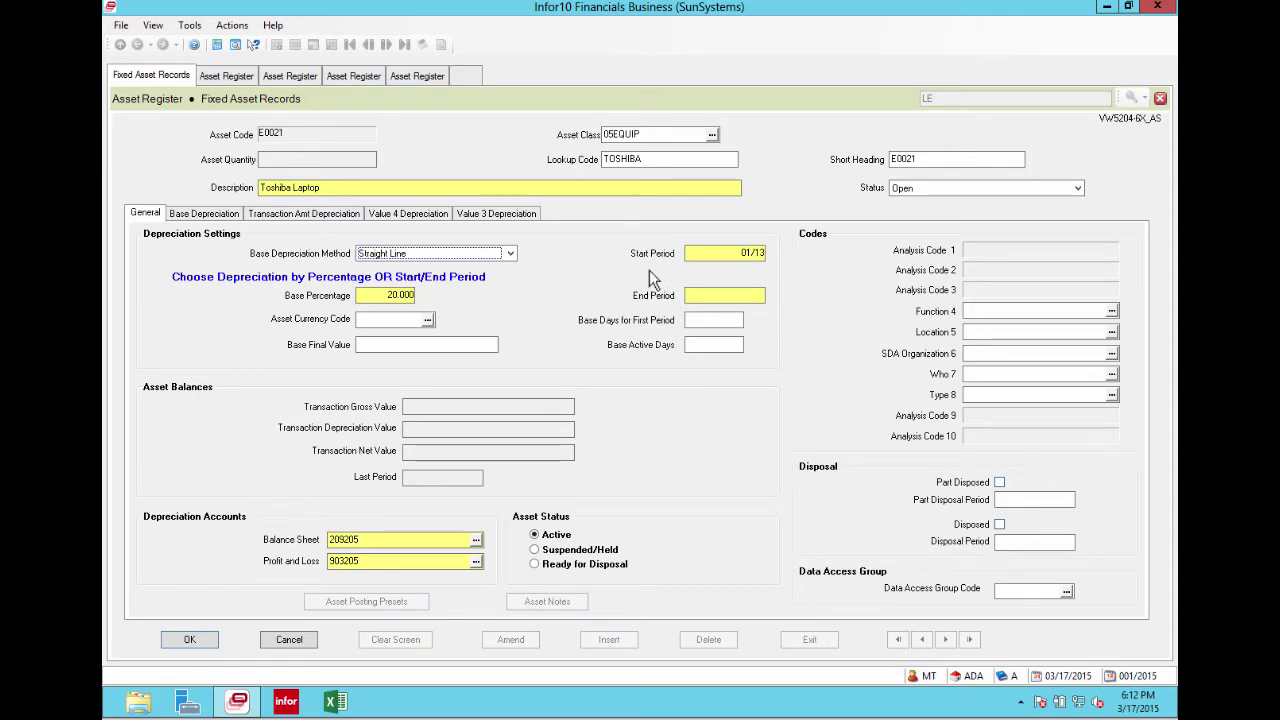
pyautogui.click(421, 320)
pyautogui.click(414, 319)
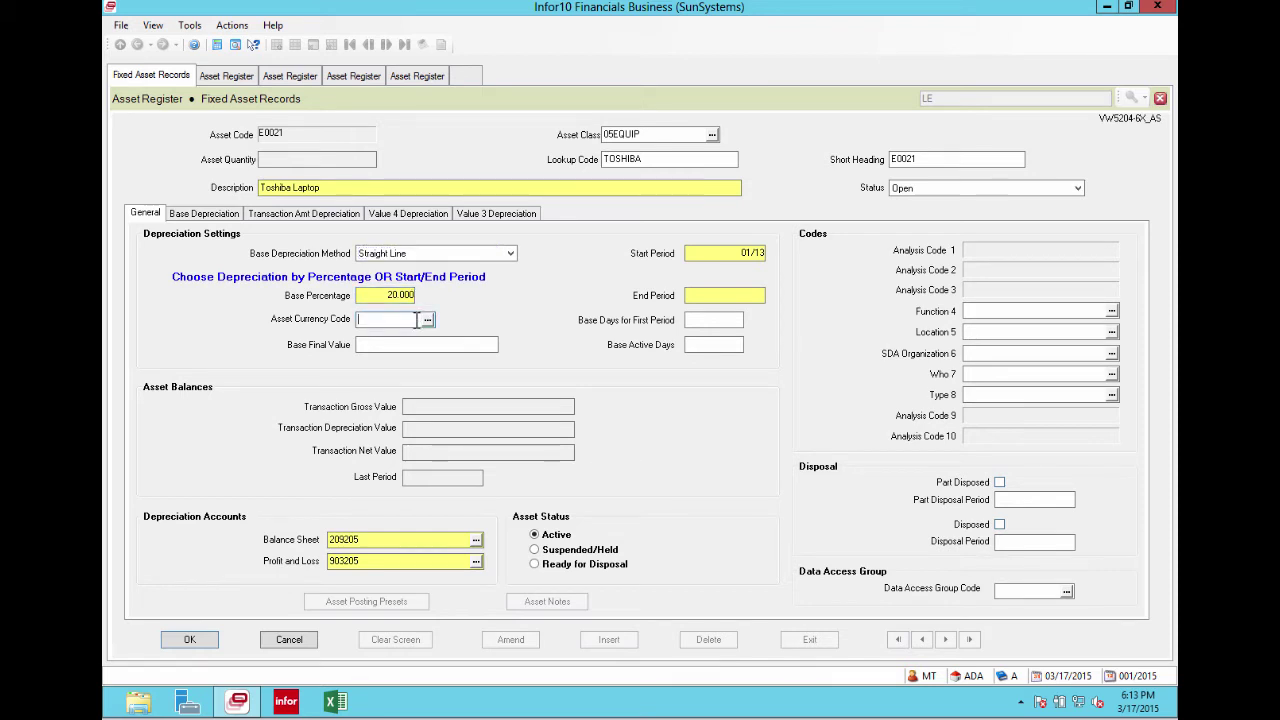
pyautogui.click(427, 320)
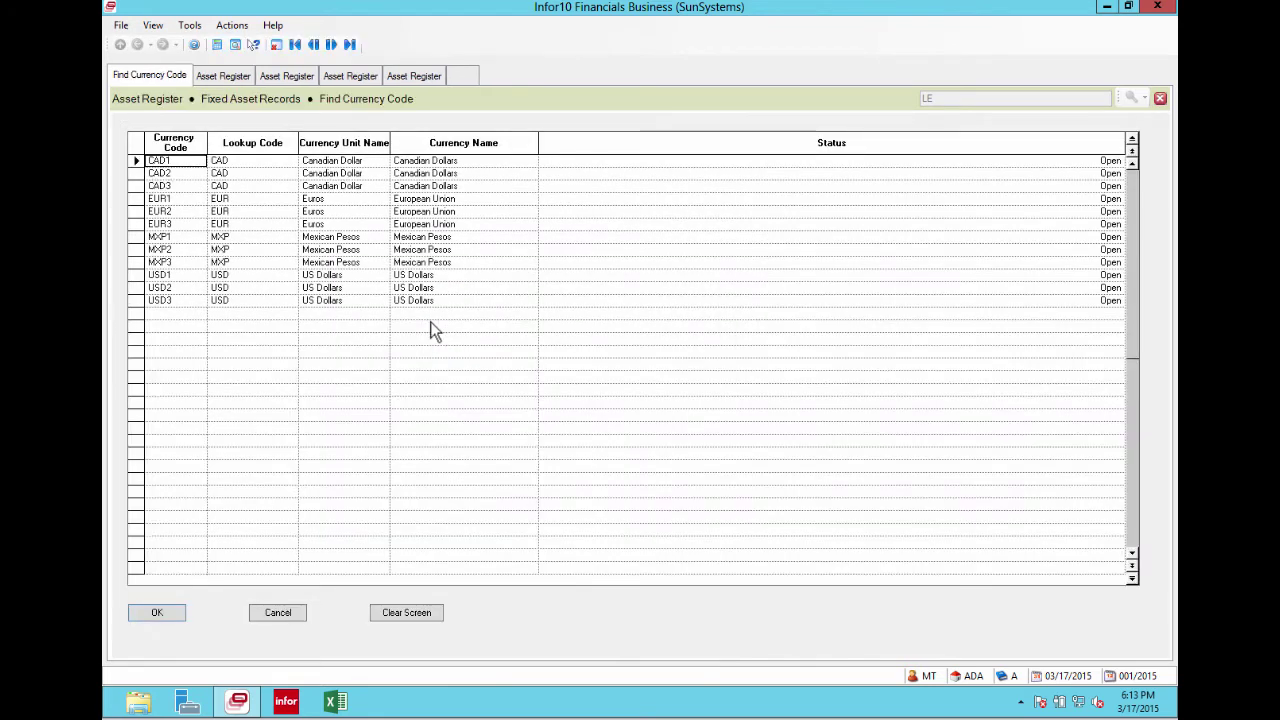
pyautogui.click(135, 273)
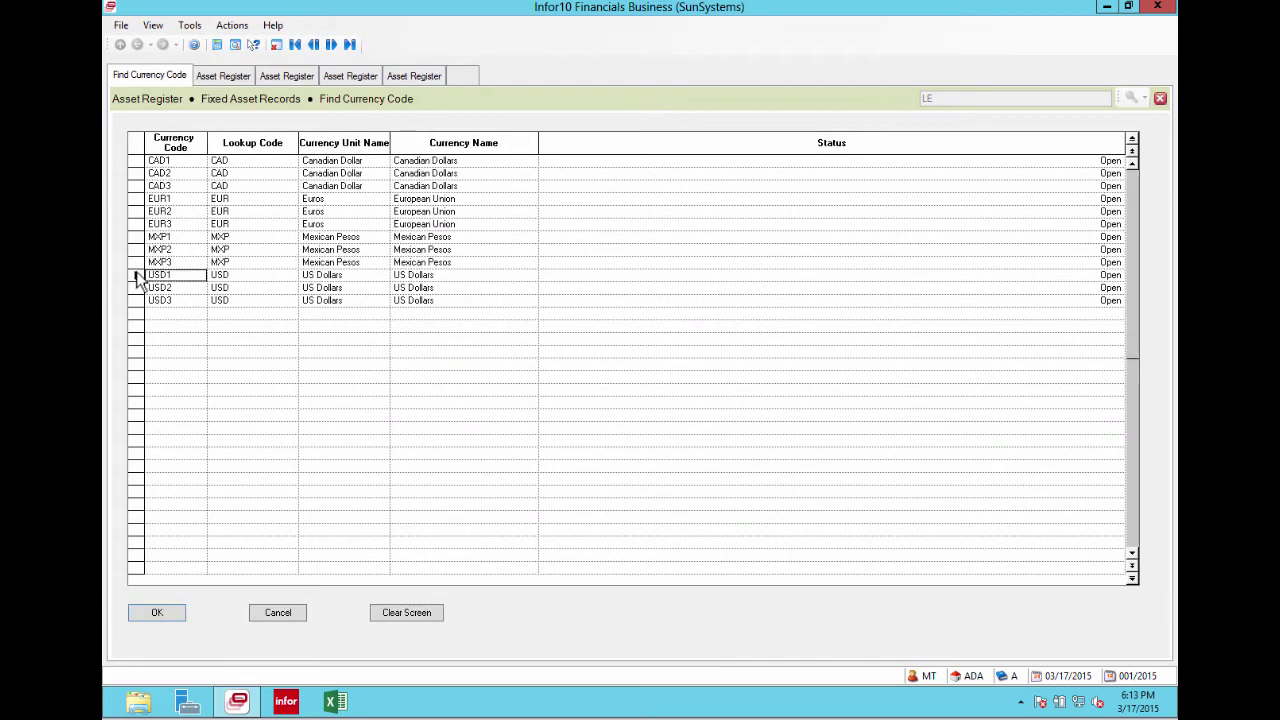
pyautogui.click(156, 613)
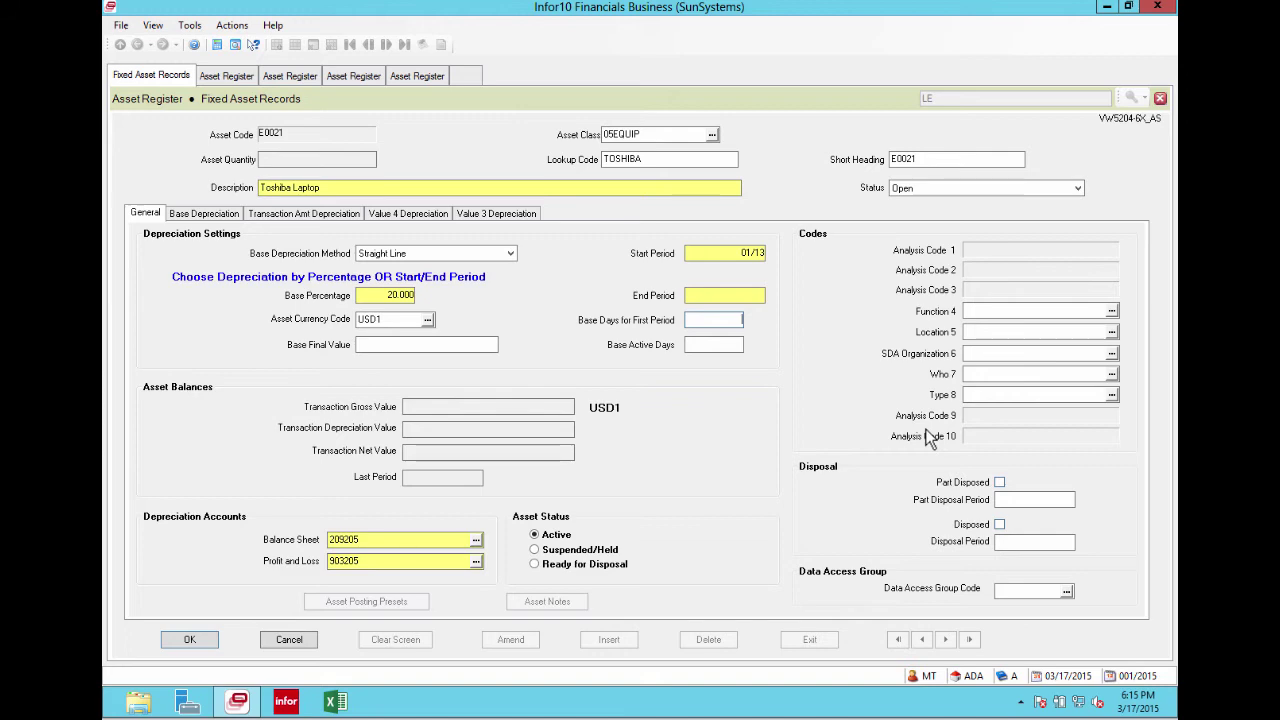
# Step: Set the Function 4 analysis code to AUTREAS01 (Treasury) and the Location 5 code to PBURTO01 (Burtonsville)
pyautogui.click(975, 311)
pyautogui.doubleClick(975, 311)
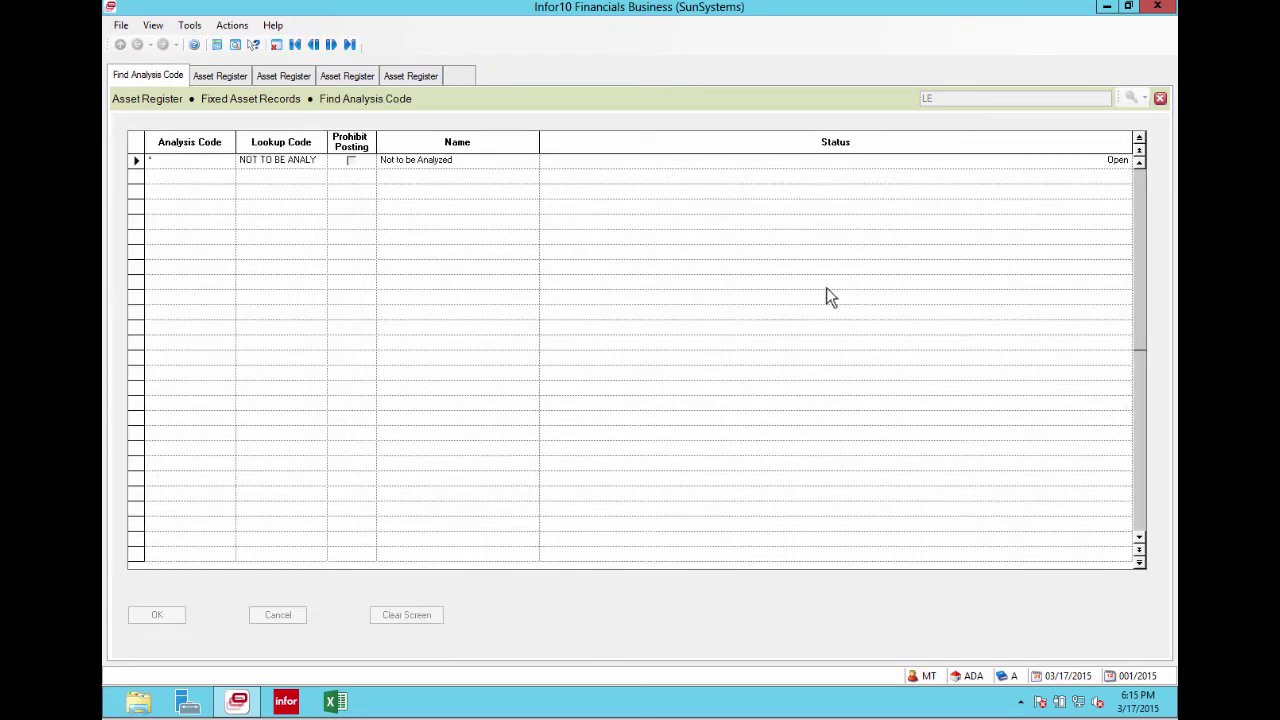
pyautogui.click(172, 236)
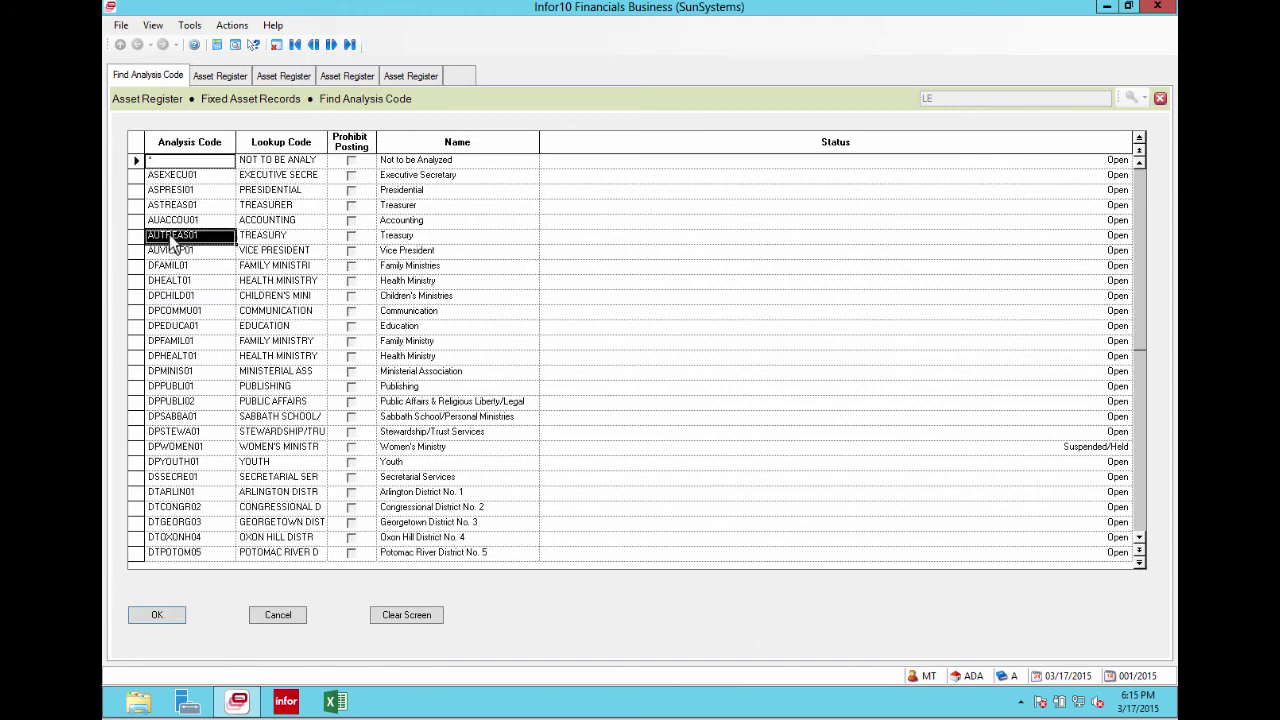
pyautogui.click(167, 616)
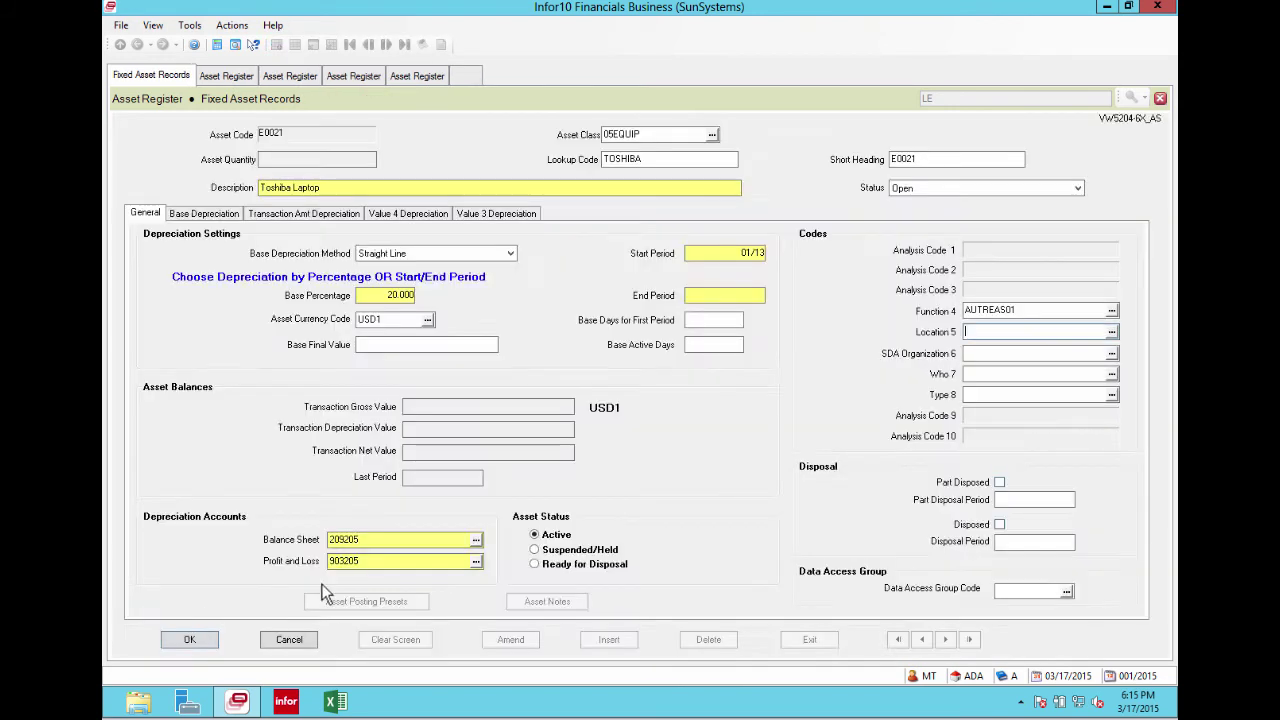
pyautogui.click(1105, 338)
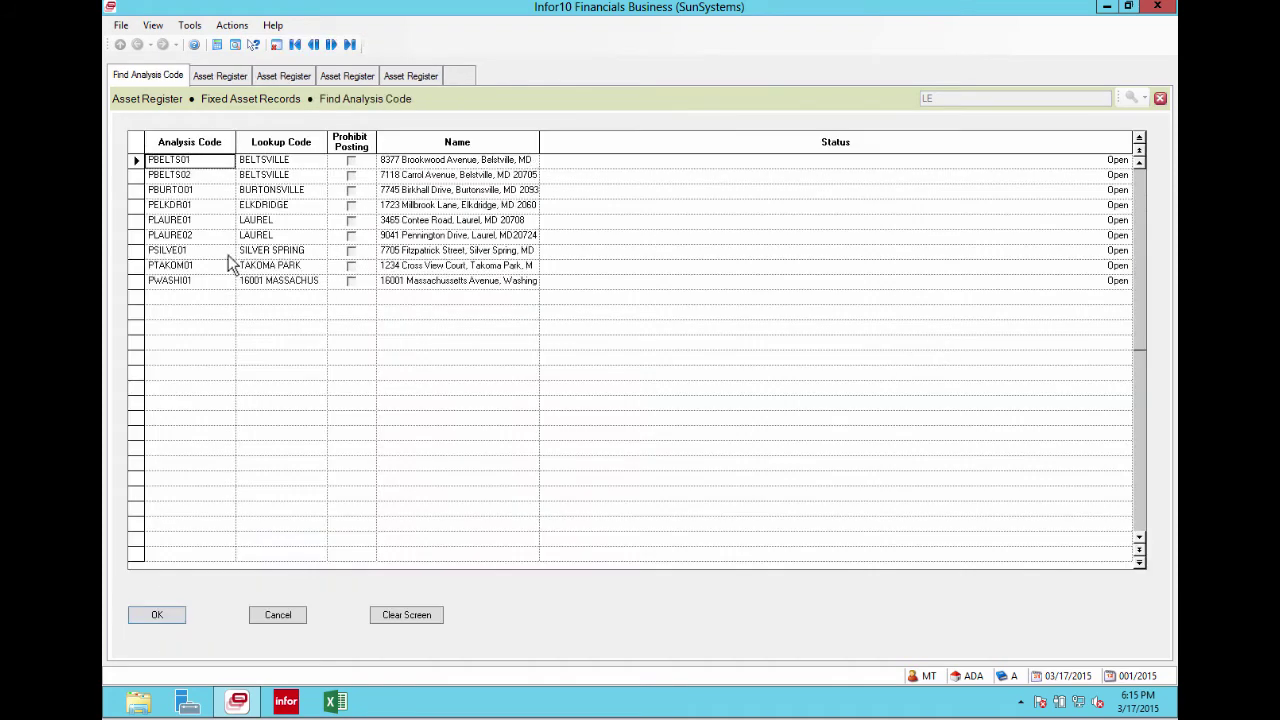
pyautogui.click(137, 191)
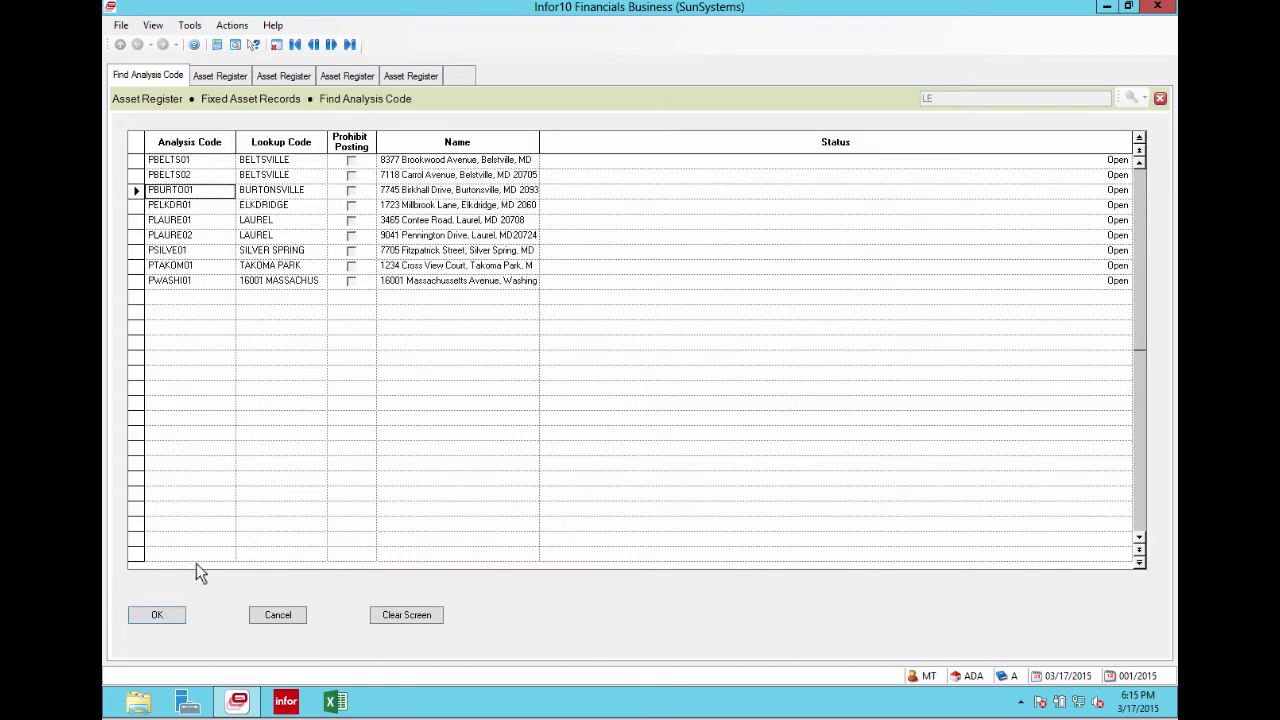
pyautogui.click(186, 619)
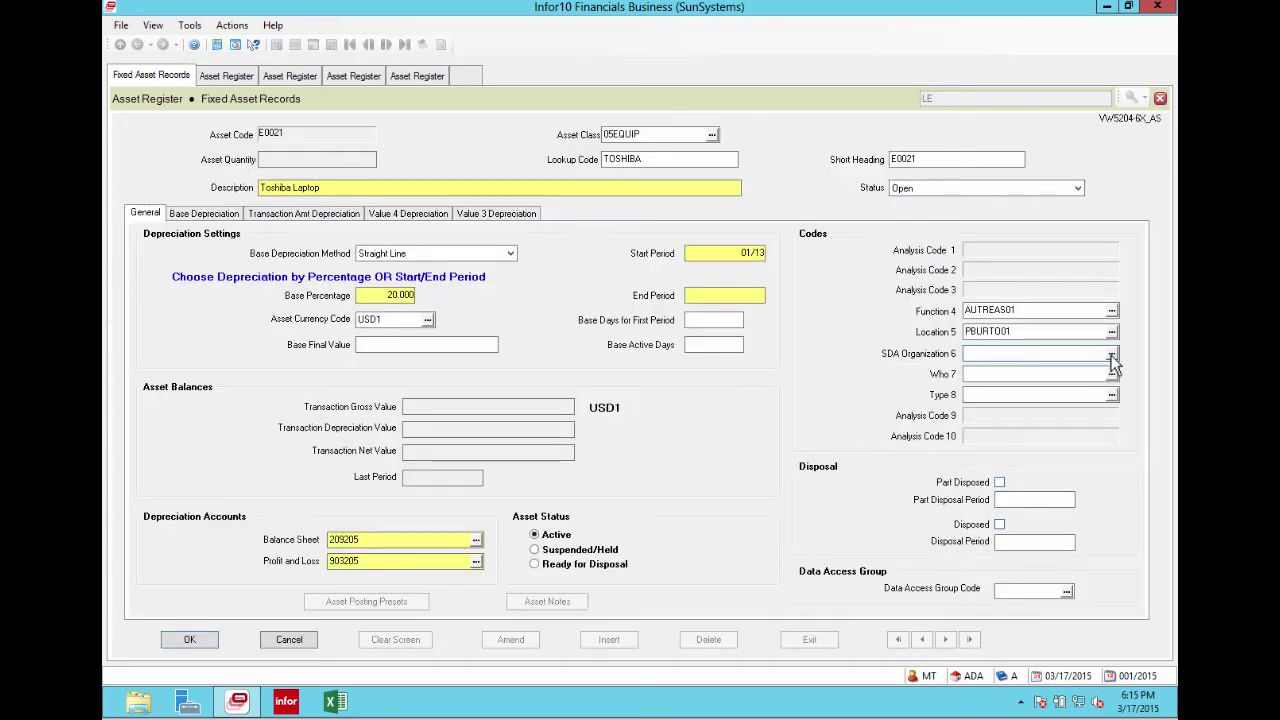
# Step: Set SDA Organization 6 to CCENTR0601 and assign the employee in the eighth row of the Who 7 analysis codes
pyautogui.click(1112, 355)
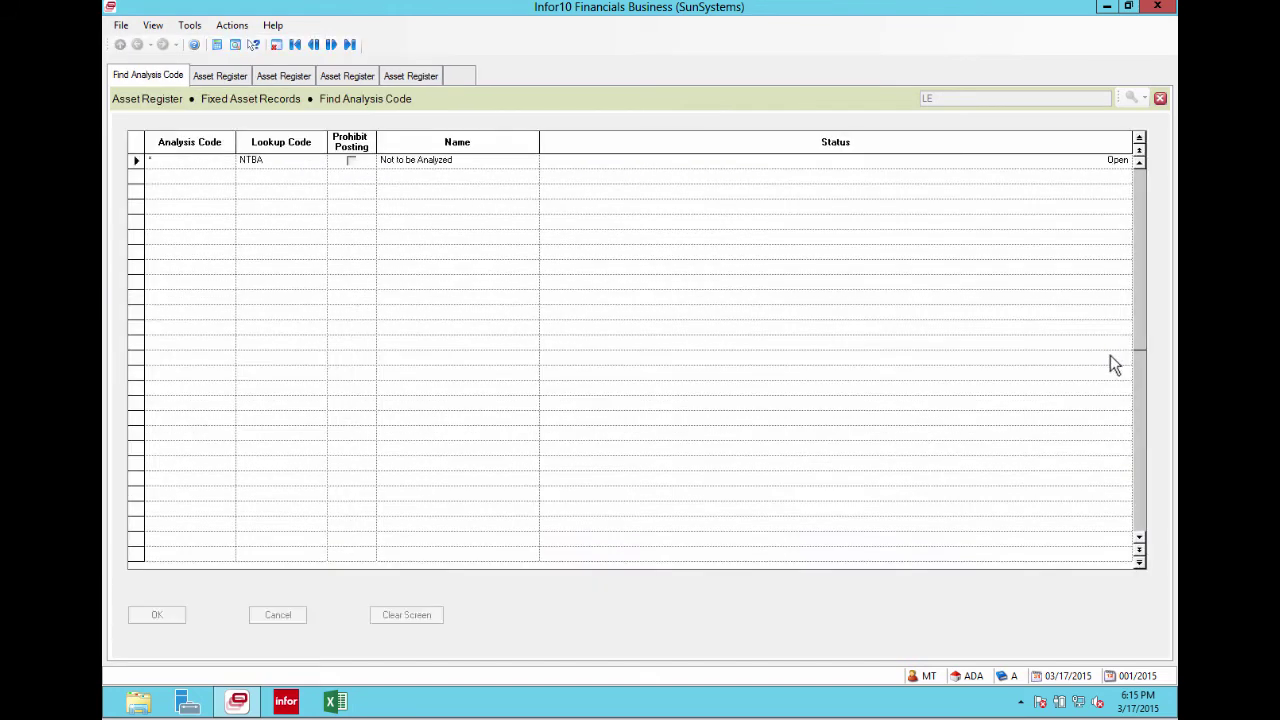
pyautogui.click(138, 327)
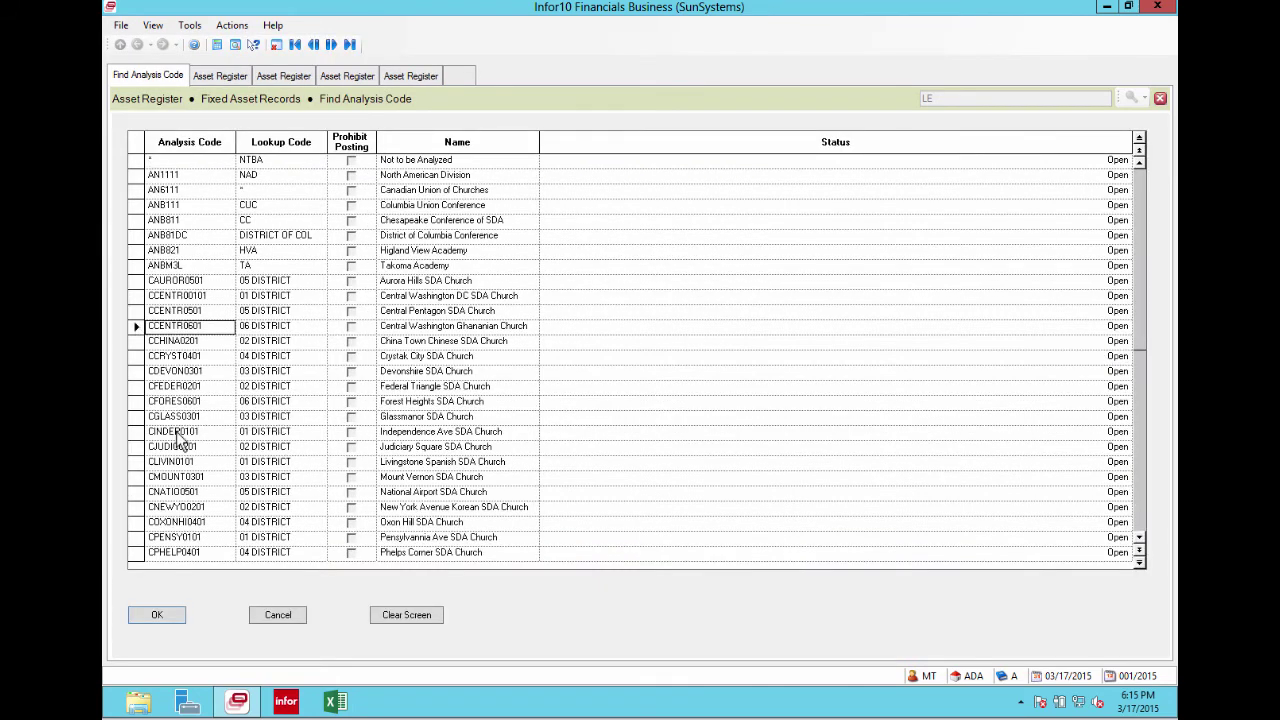
pyautogui.click(168, 614)
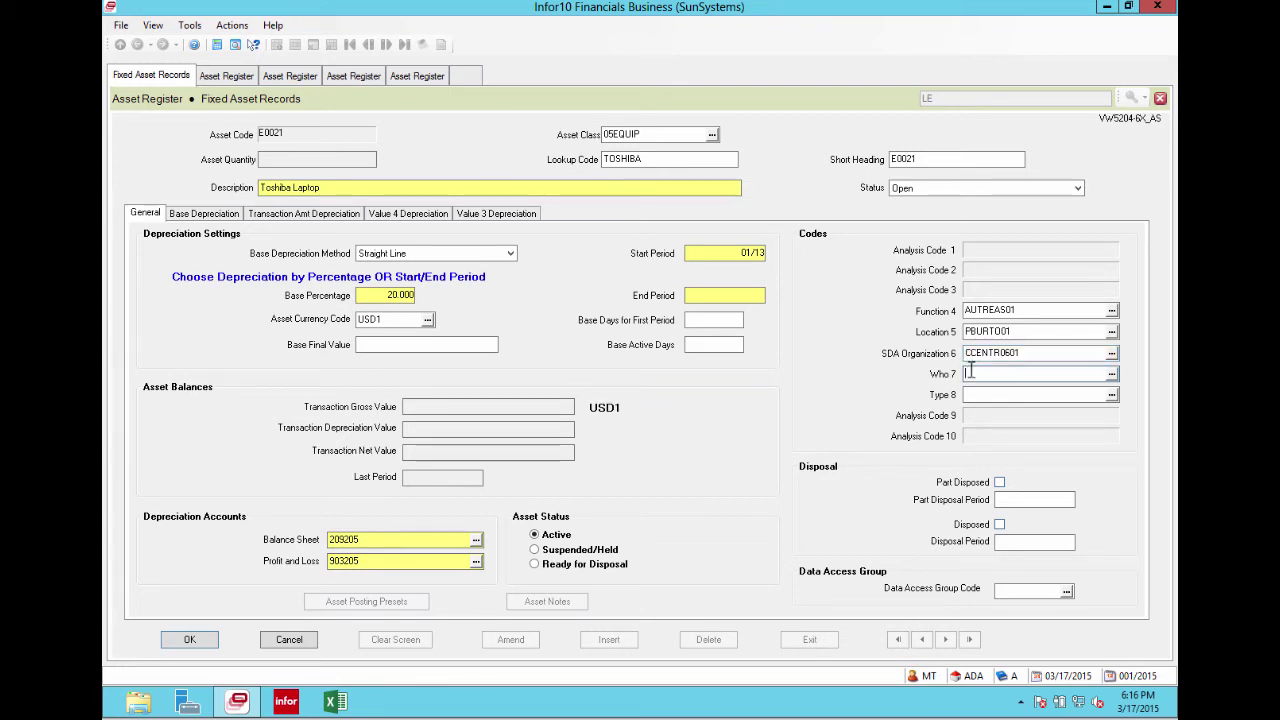
pyautogui.click(1111, 374)
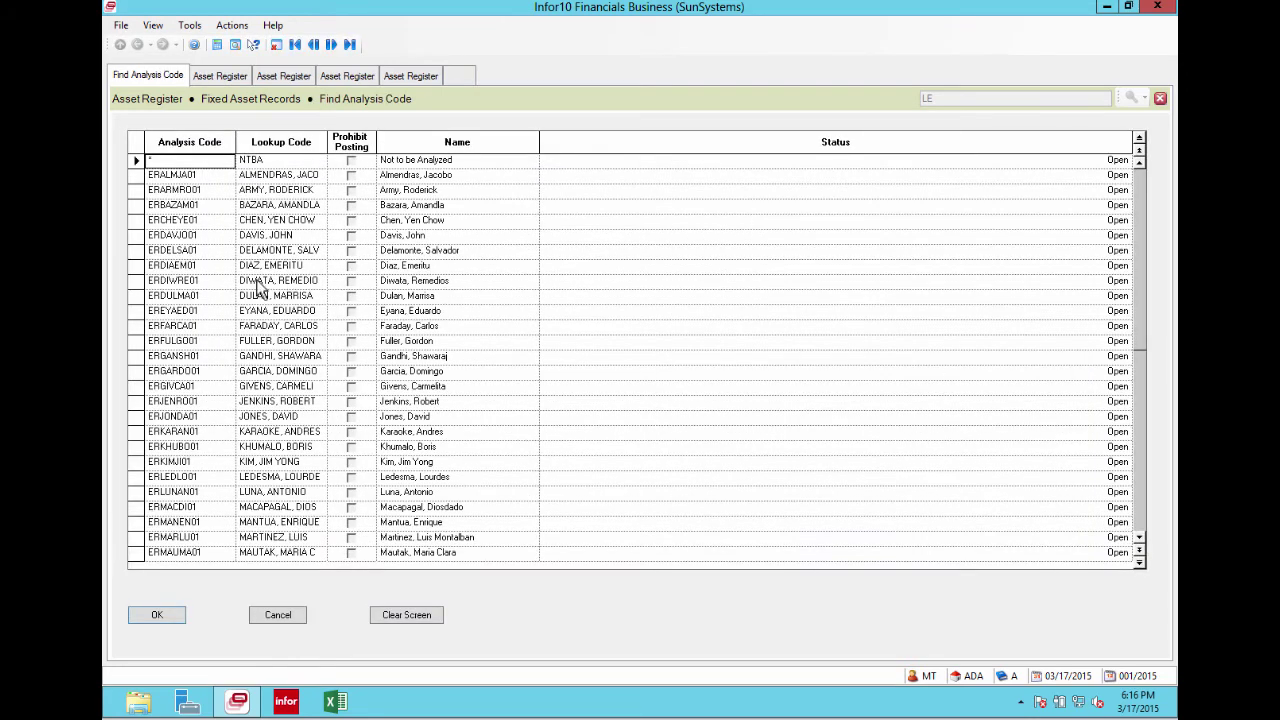
pyautogui.click(150, 280)
pyautogui.click(150, 265)
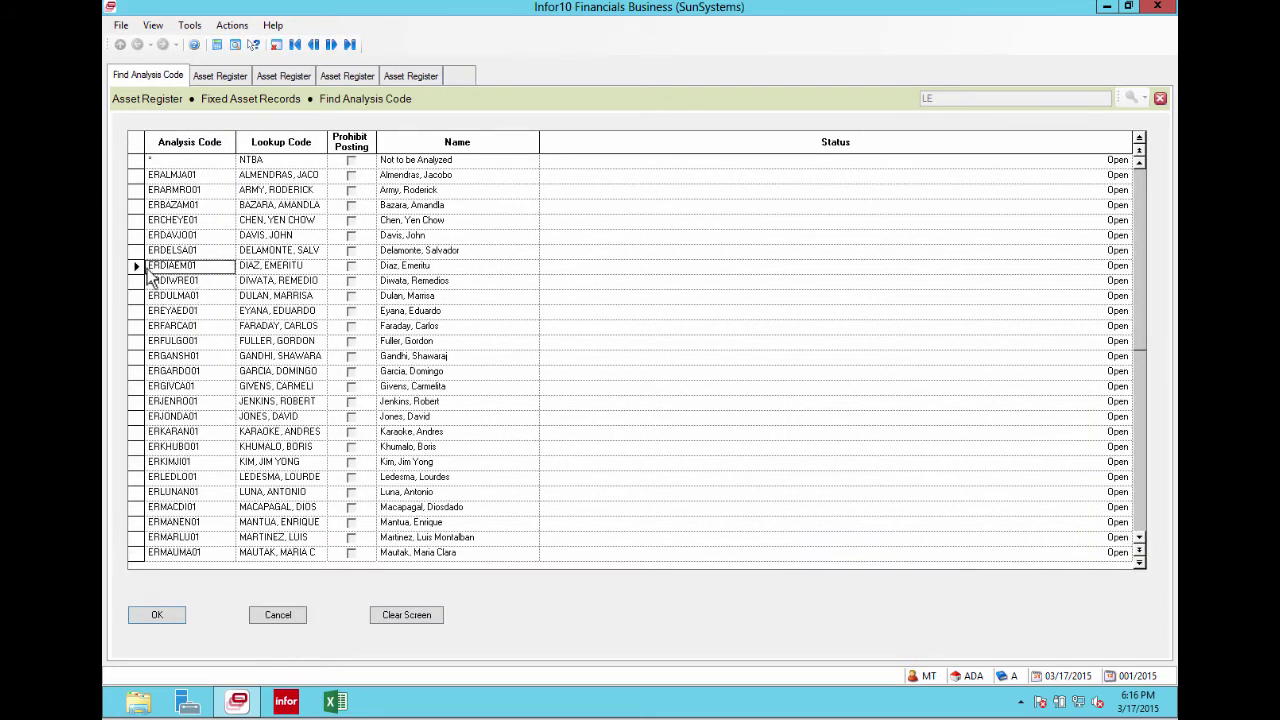
pyautogui.click(157, 614)
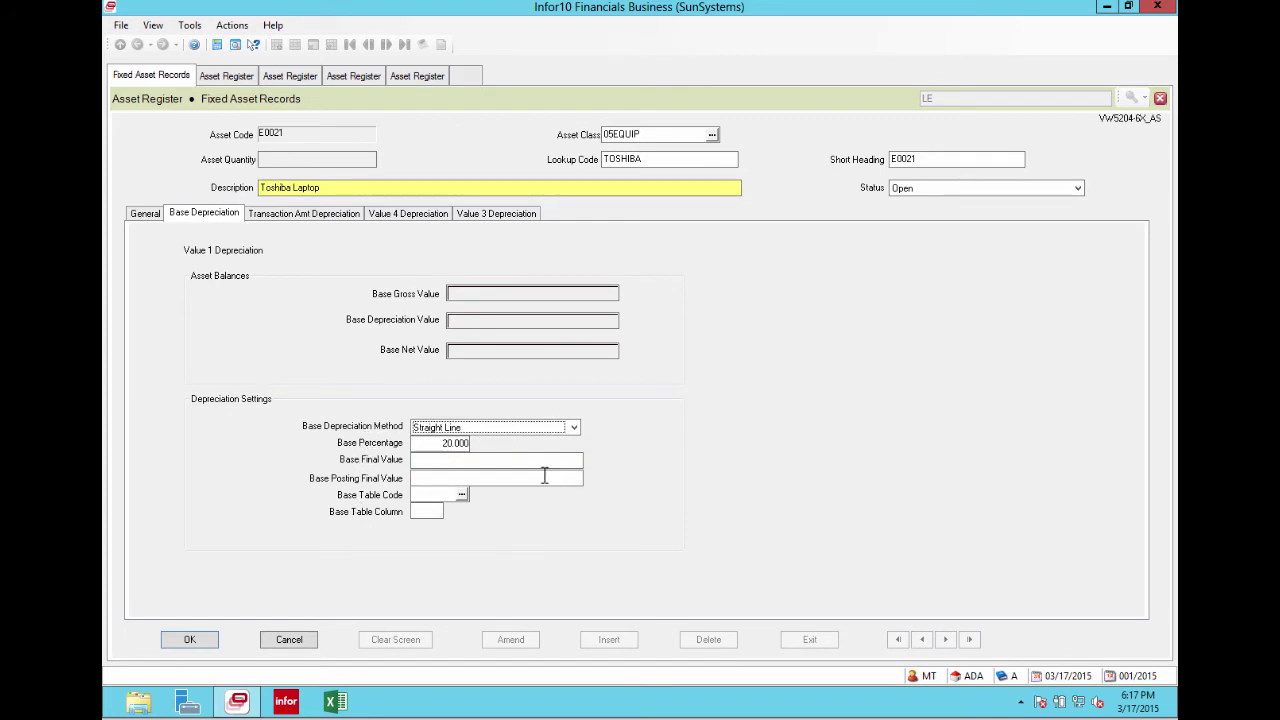
# Step: Review the asset's transaction amount depreciation and Value 4 depreciation settings
pyautogui.click(313, 213)
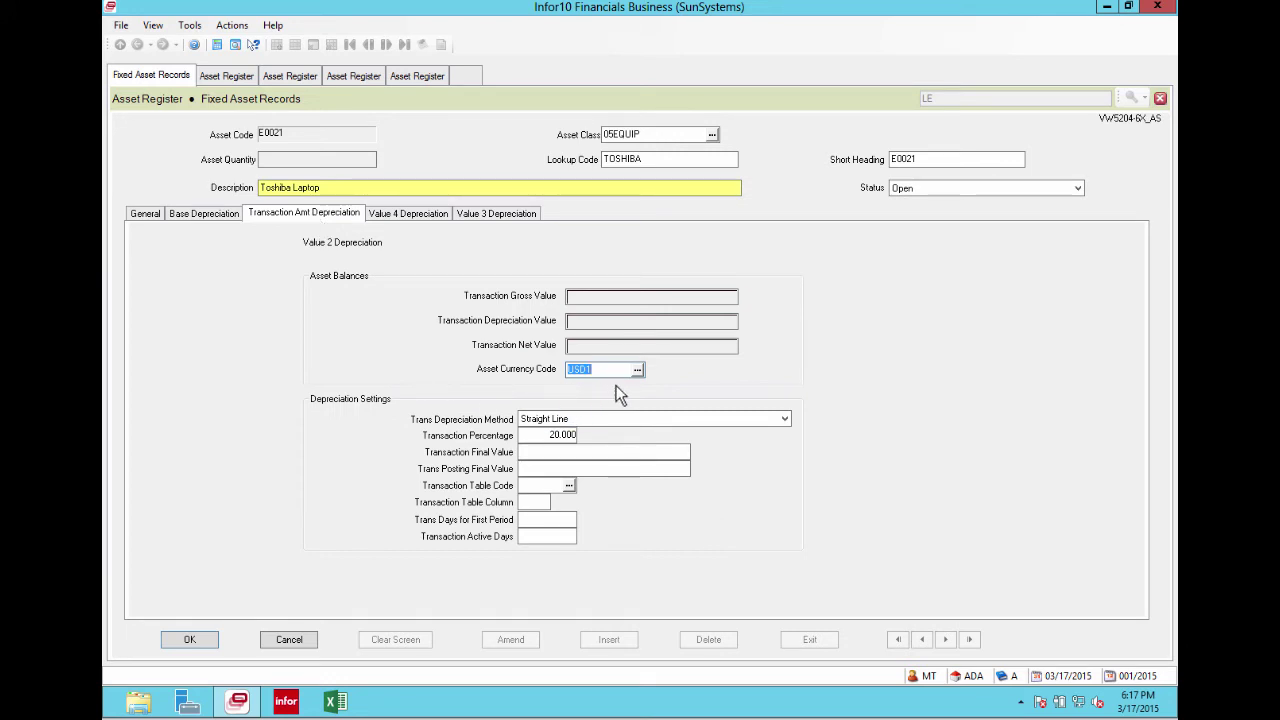
pyautogui.click(403, 213)
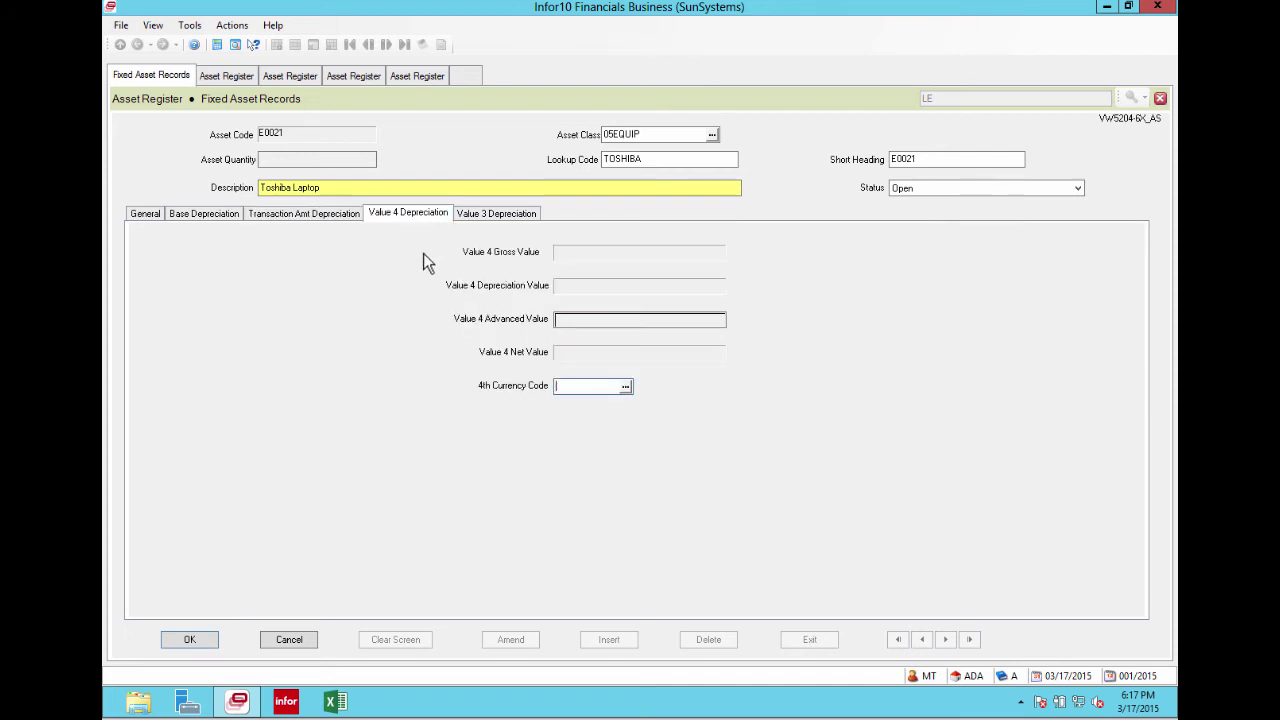
# Step: Set the 4th currency code in the asset's Value 4 depreciation settings to USD1
pyautogui.click(625, 387)
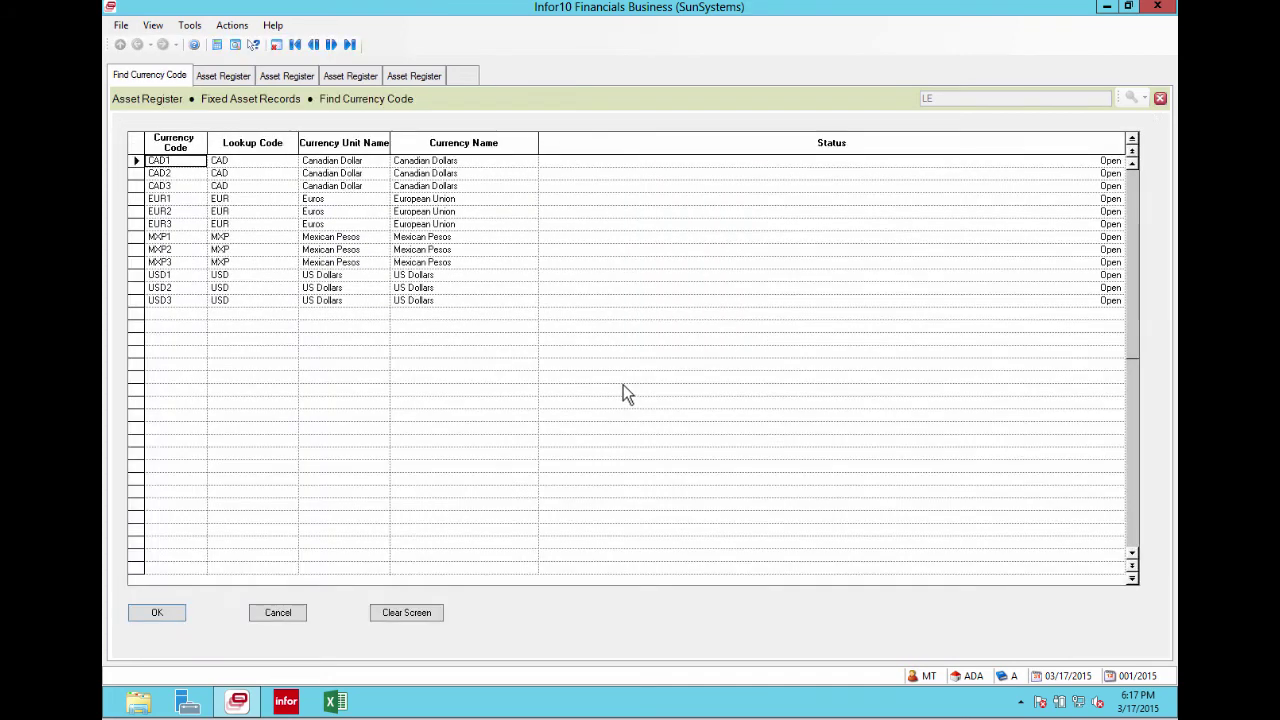
pyautogui.click(148, 275)
pyautogui.click(180, 613)
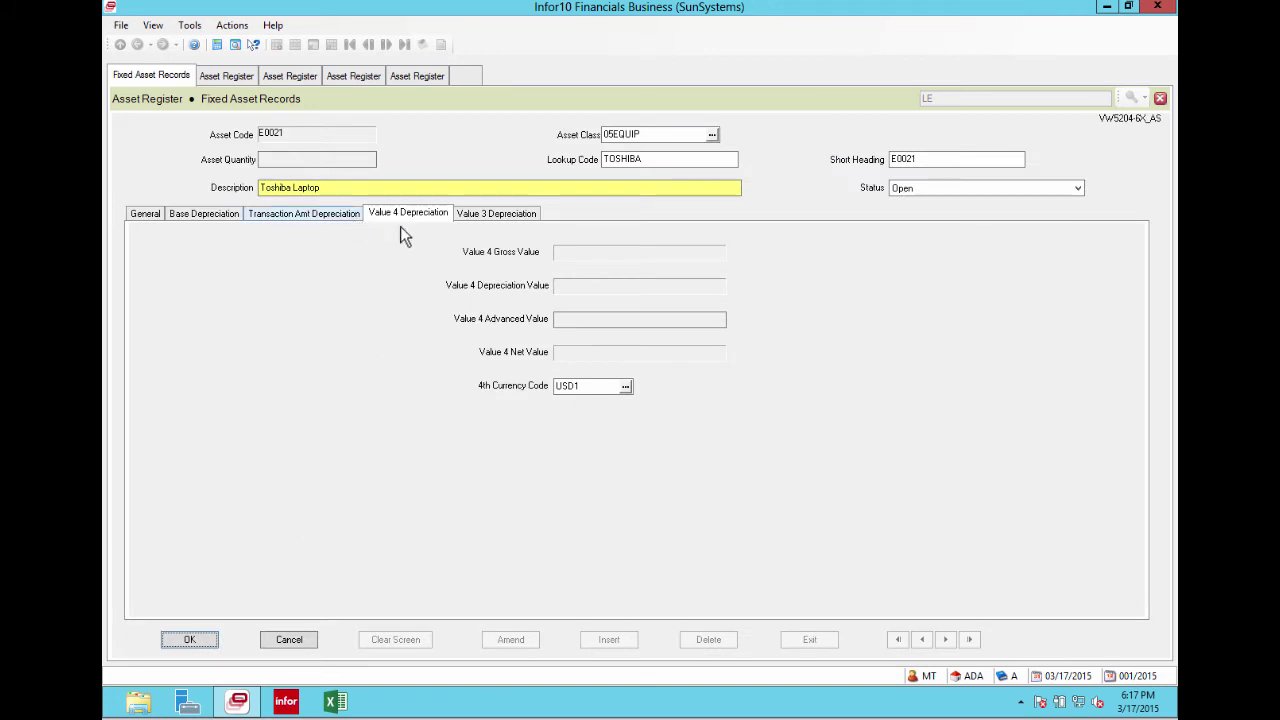
# Step: Check the remaining depreciation and general settings of asset E0021, then save the record and dismiss the business rules message
pyautogui.click(496, 218)
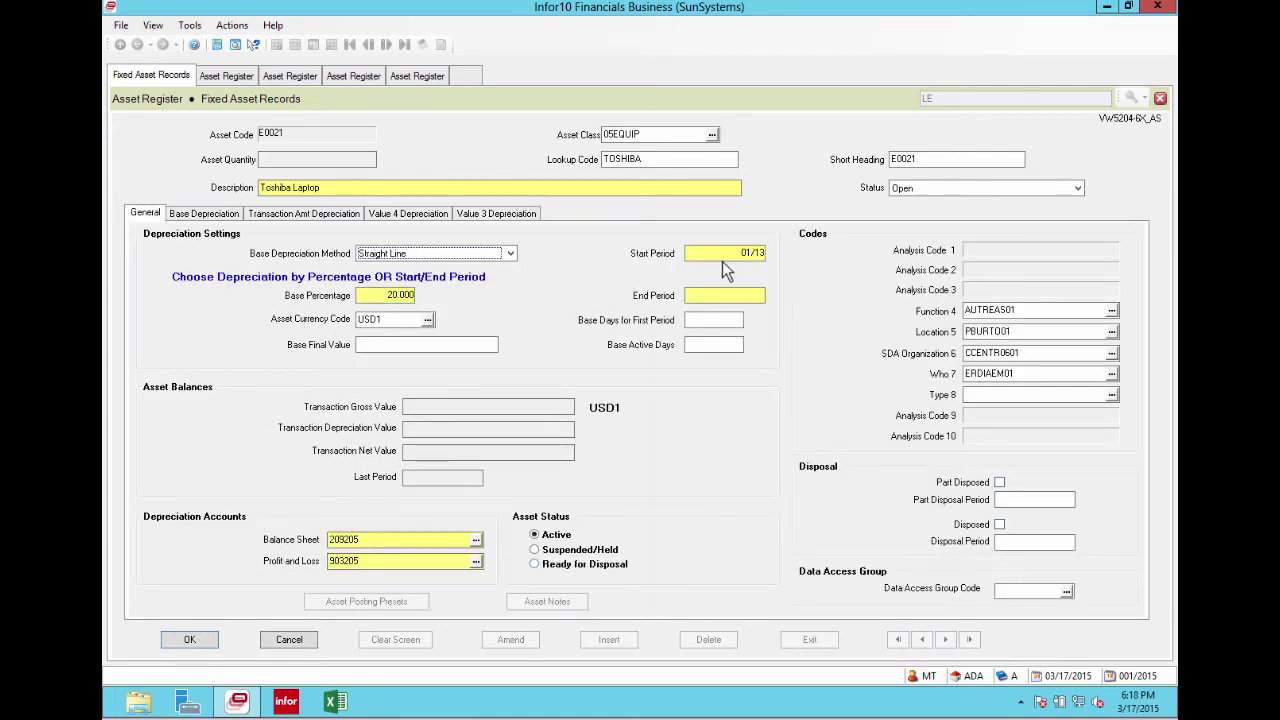
pyautogui.click(410, 215)
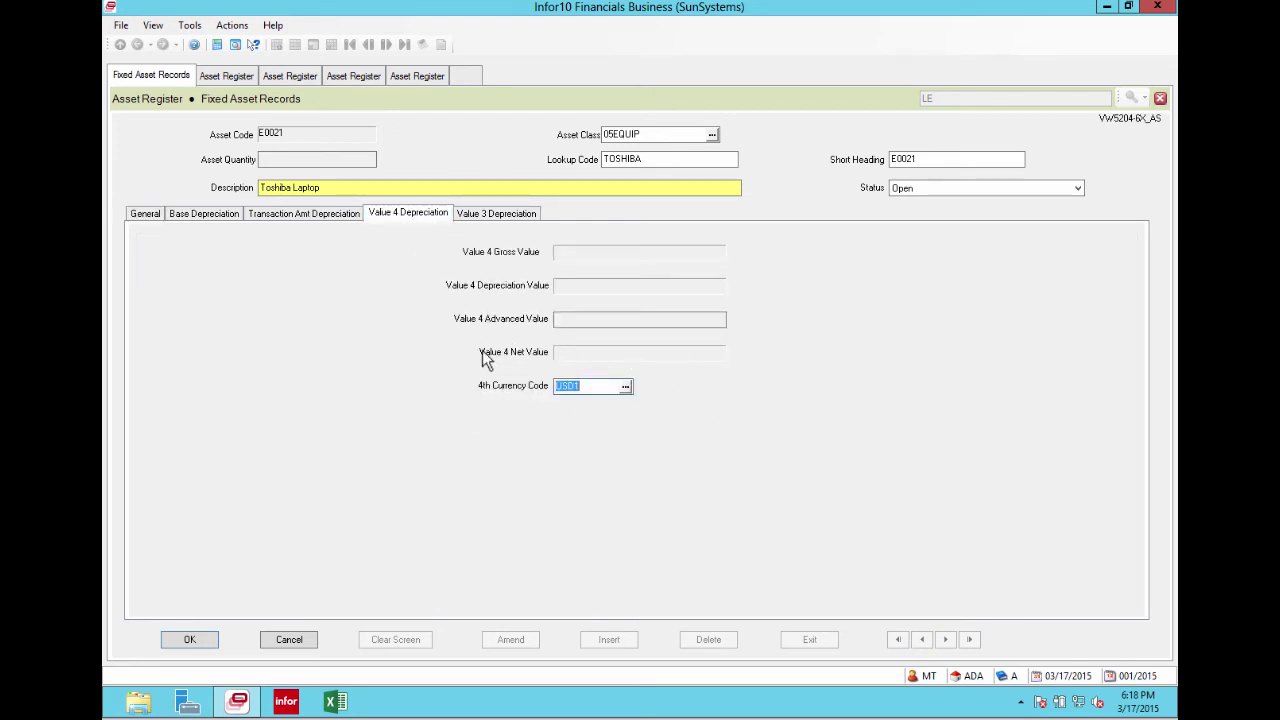
pyautogui.click(146, 214)
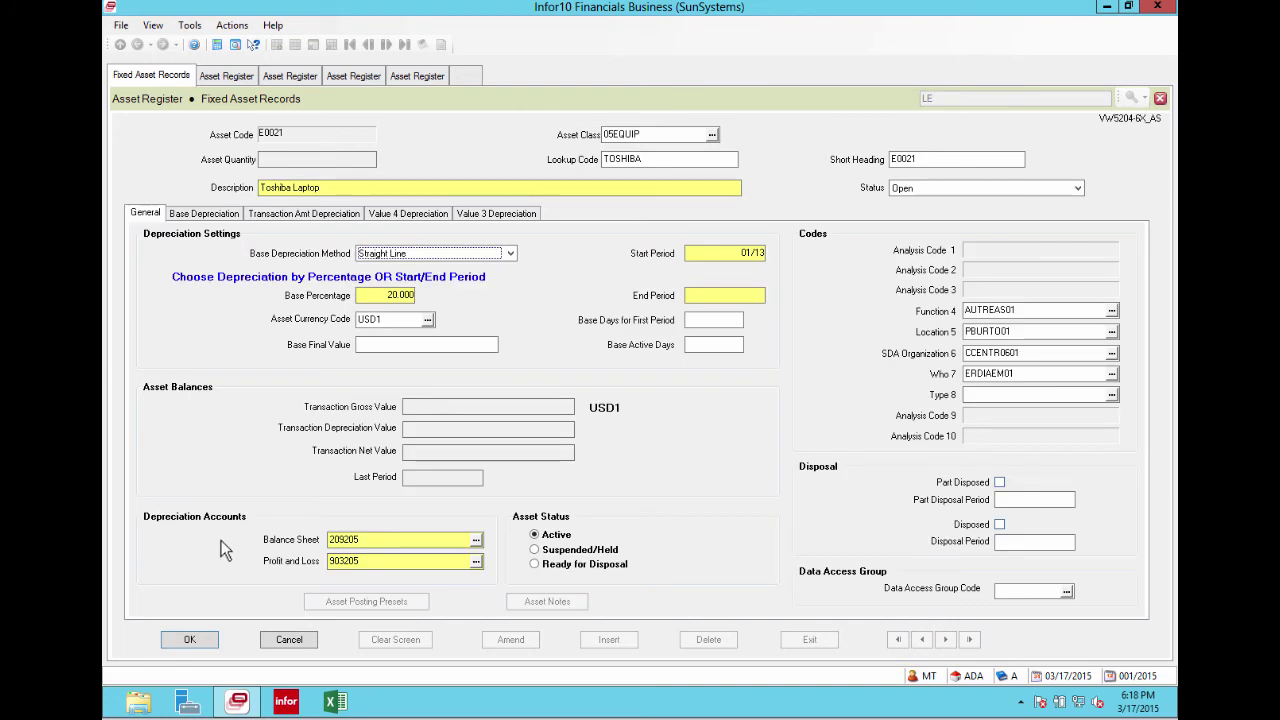
pyautogui.click(199, 646)
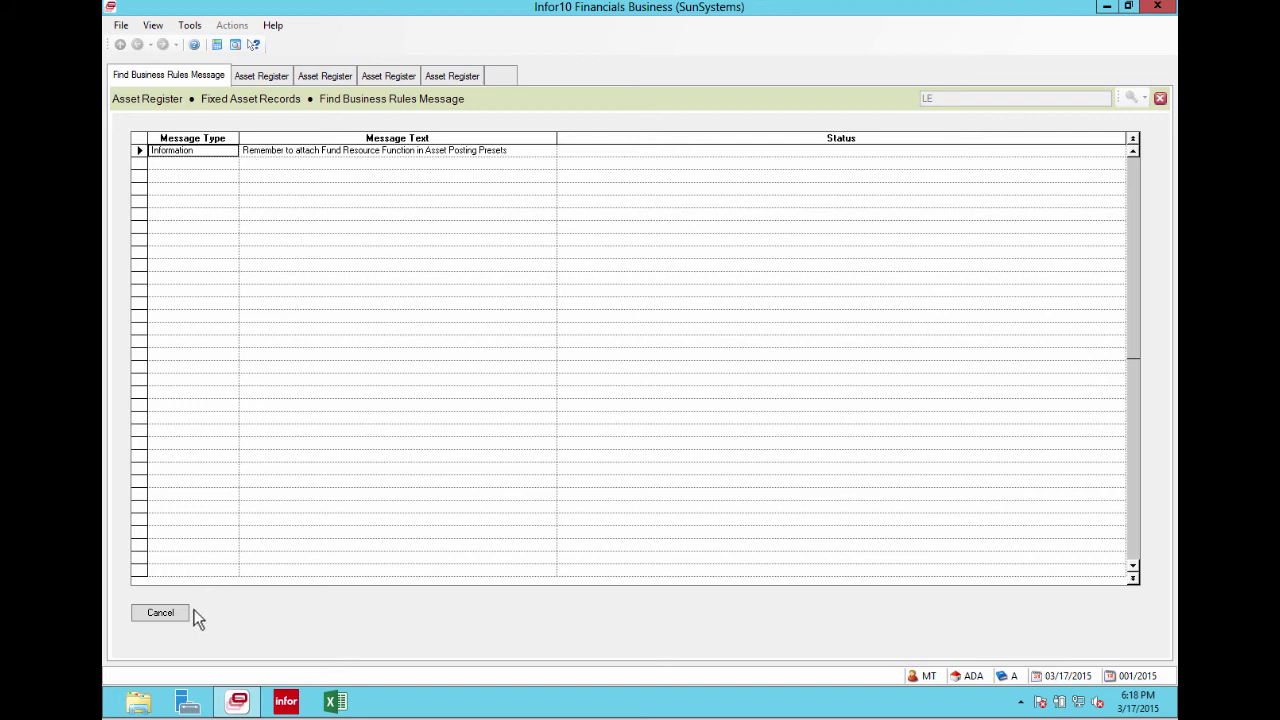
pyautogui.click(160, 613)
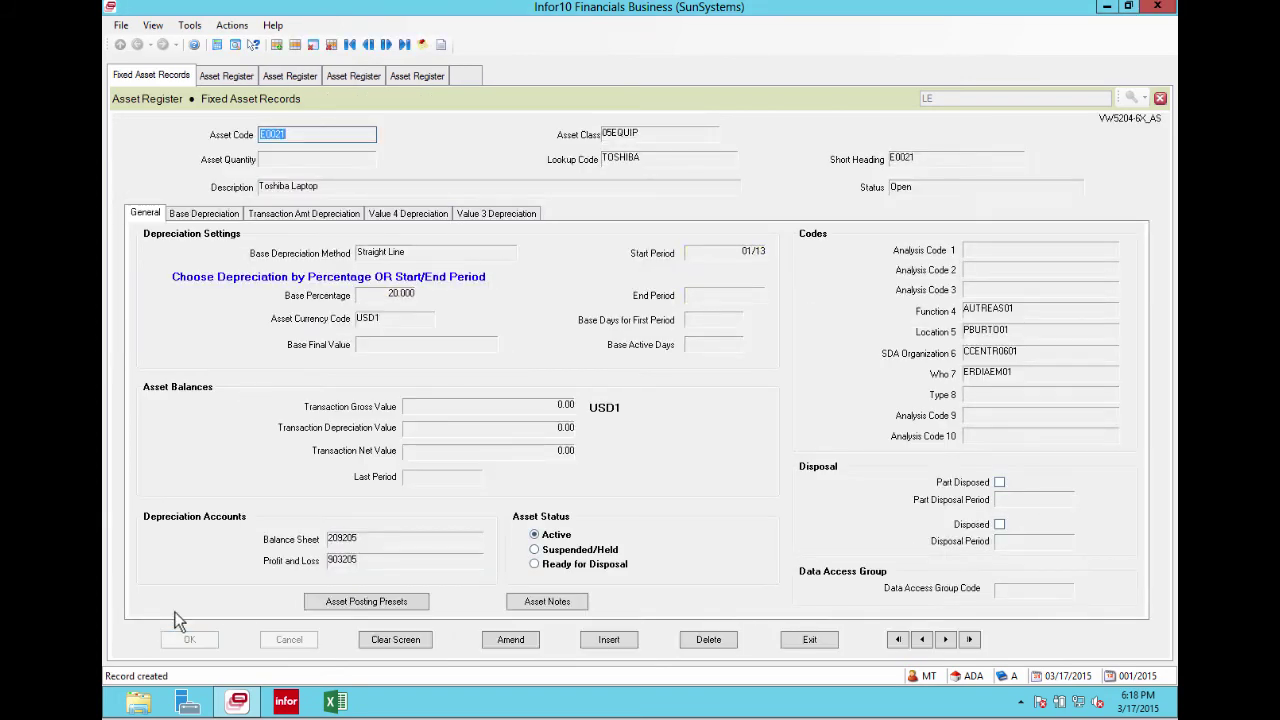
# Step: Start an asset note with code 1 for the Toshiba laptop
pyautogui.click(548, 602)
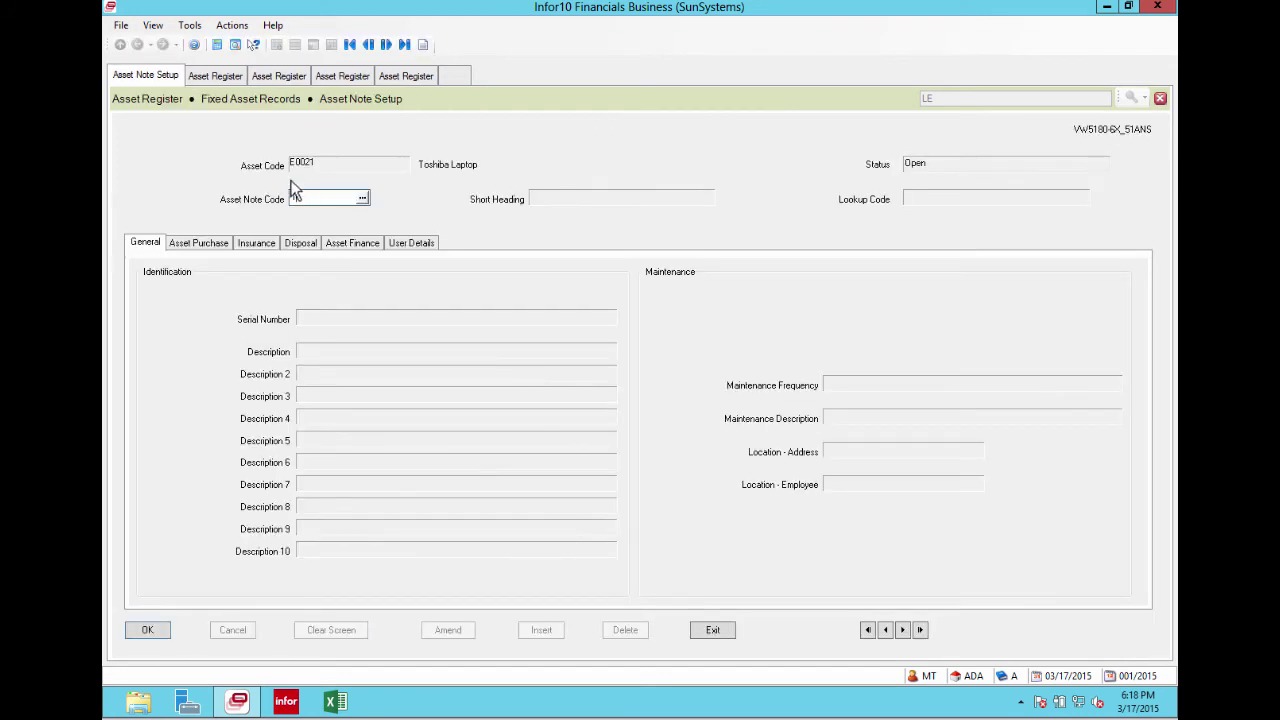
pyautogui.write('1')
pyautogui.click(157, 630)
pyautogui.click(444, 127)
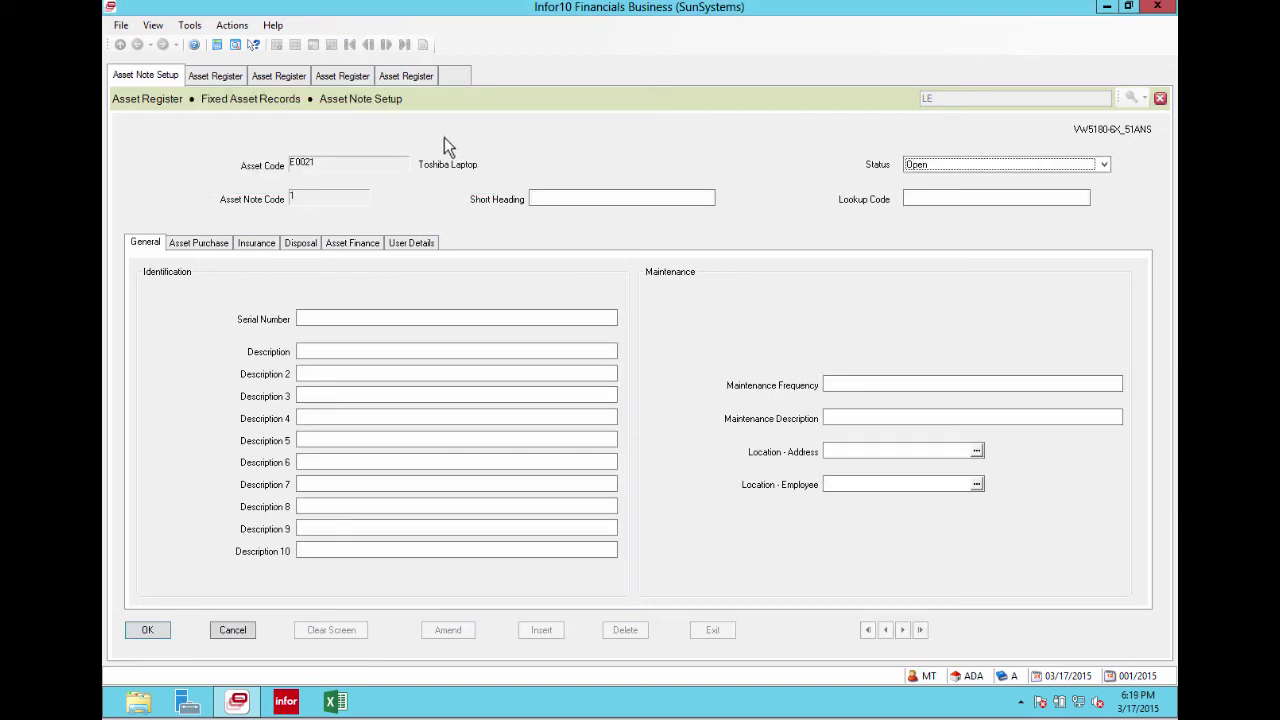
# Step: Examine the note's identification, maintenance, purchase, insurance, disposal, finance and user detail fields
pyautogui.click(305, 317)
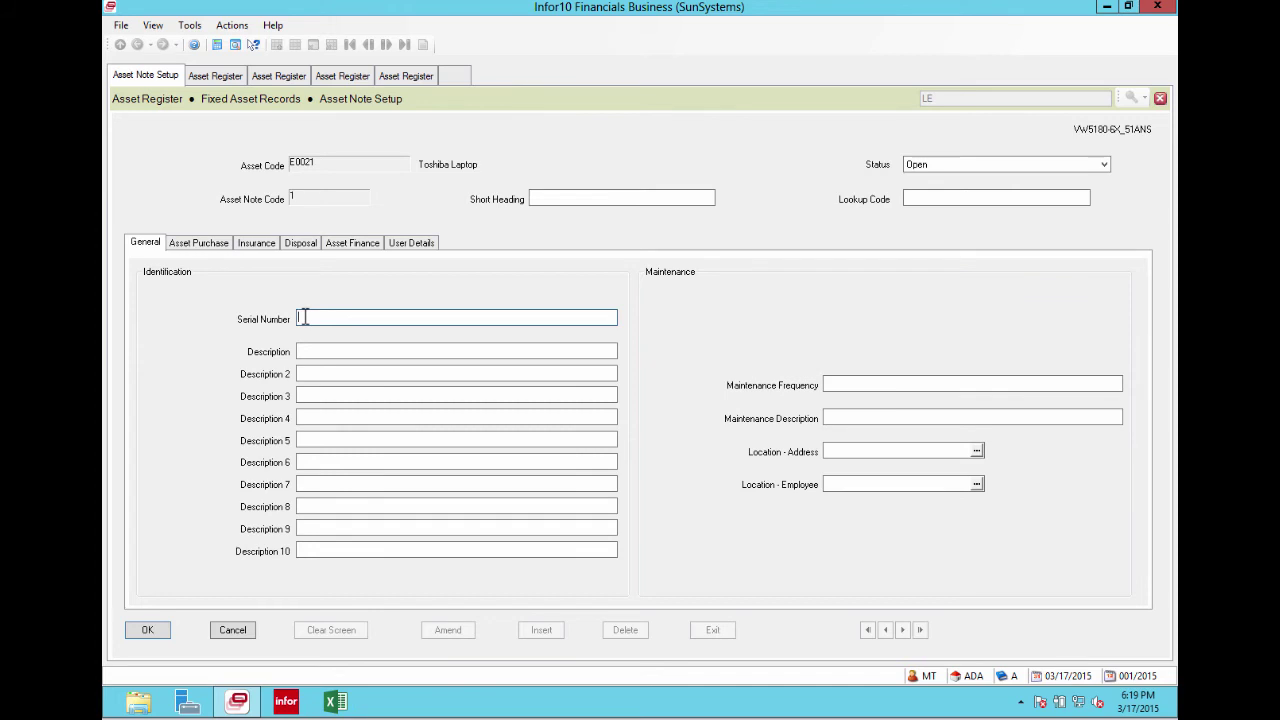
pyautogui.click(309, 350)
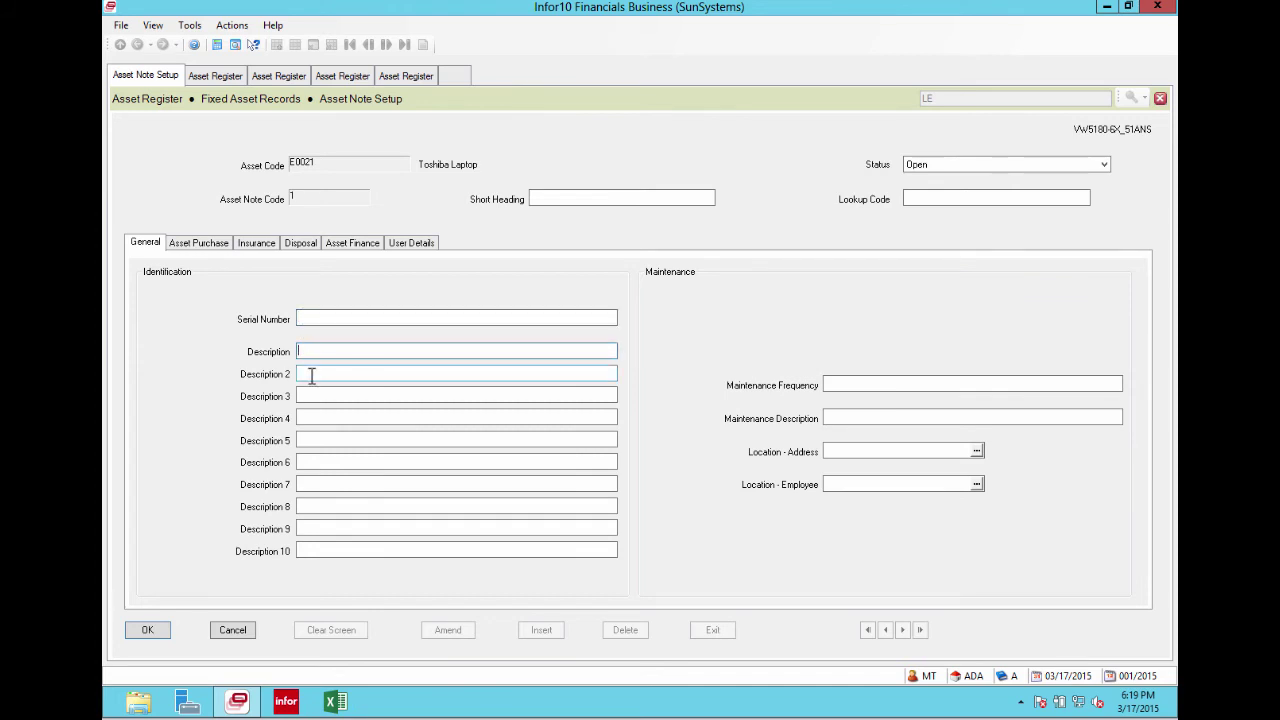
pyautogui.click(310, 375)
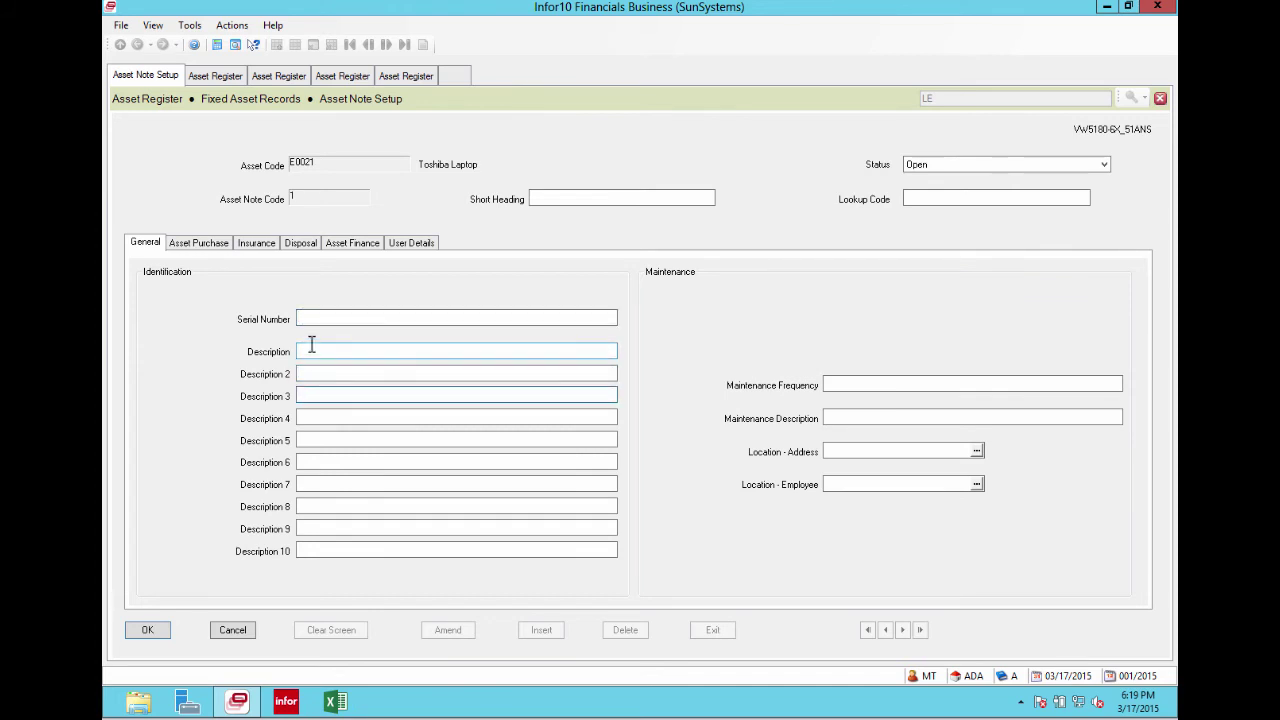
pyautogui.click(312, 349)
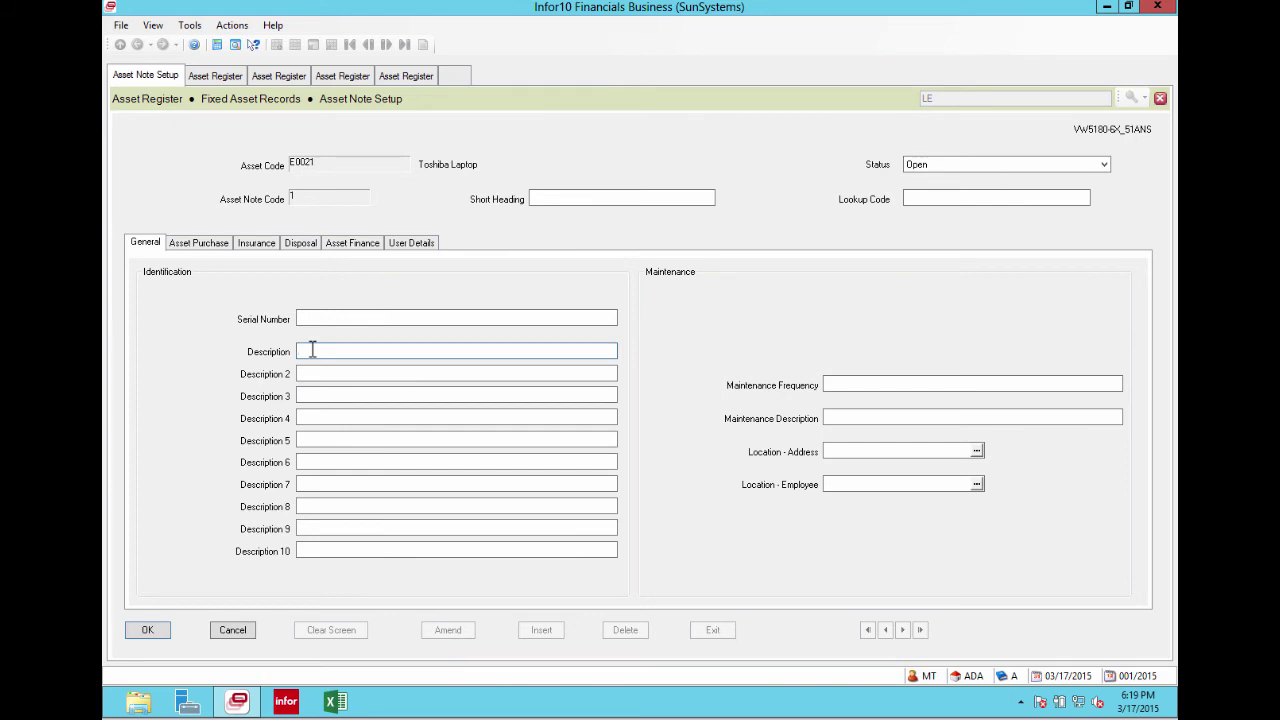
pyautogui.click(828, 384)
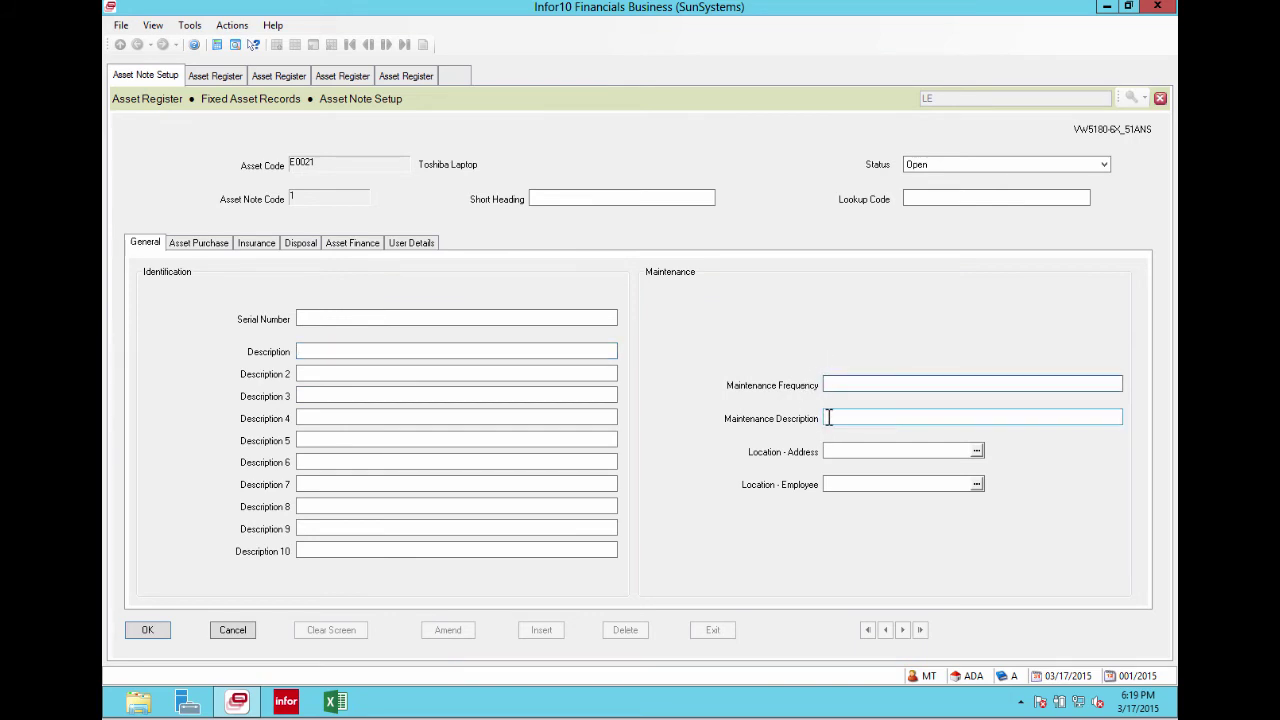
pyautogui.click(828, 418)
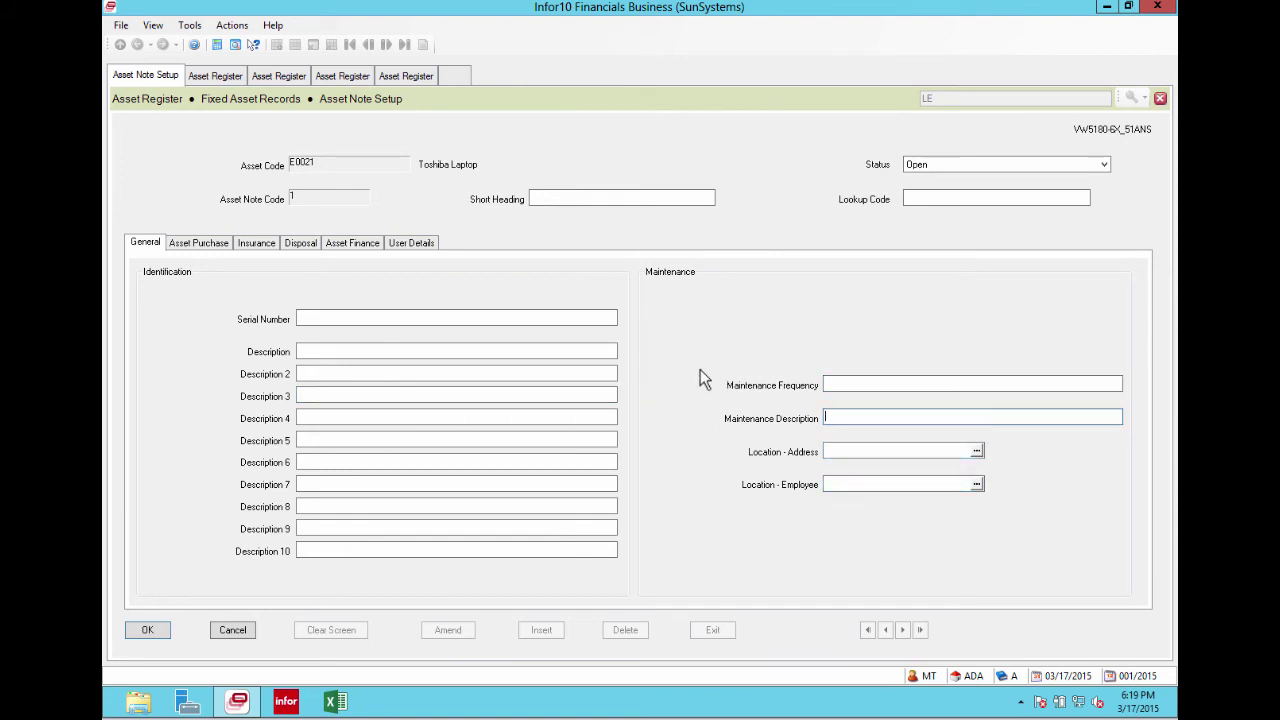
pyautogui.click(199, 246)
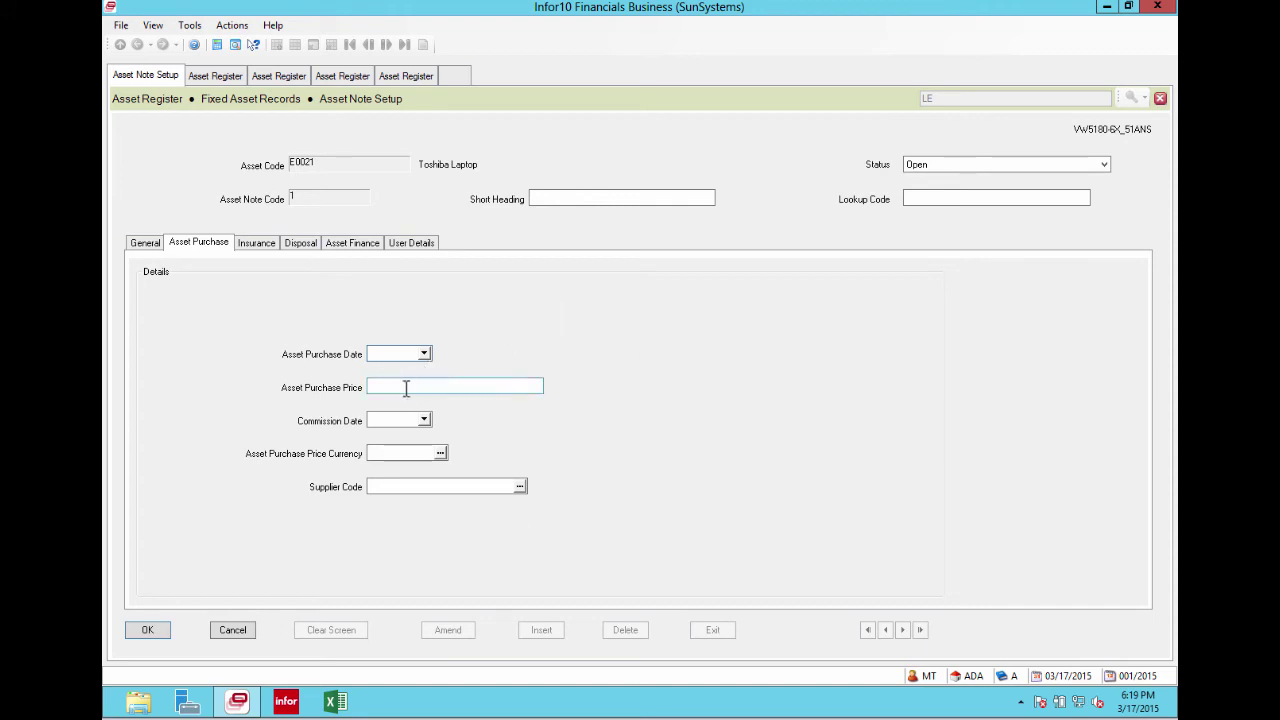
pyautogui.click(254, 245)
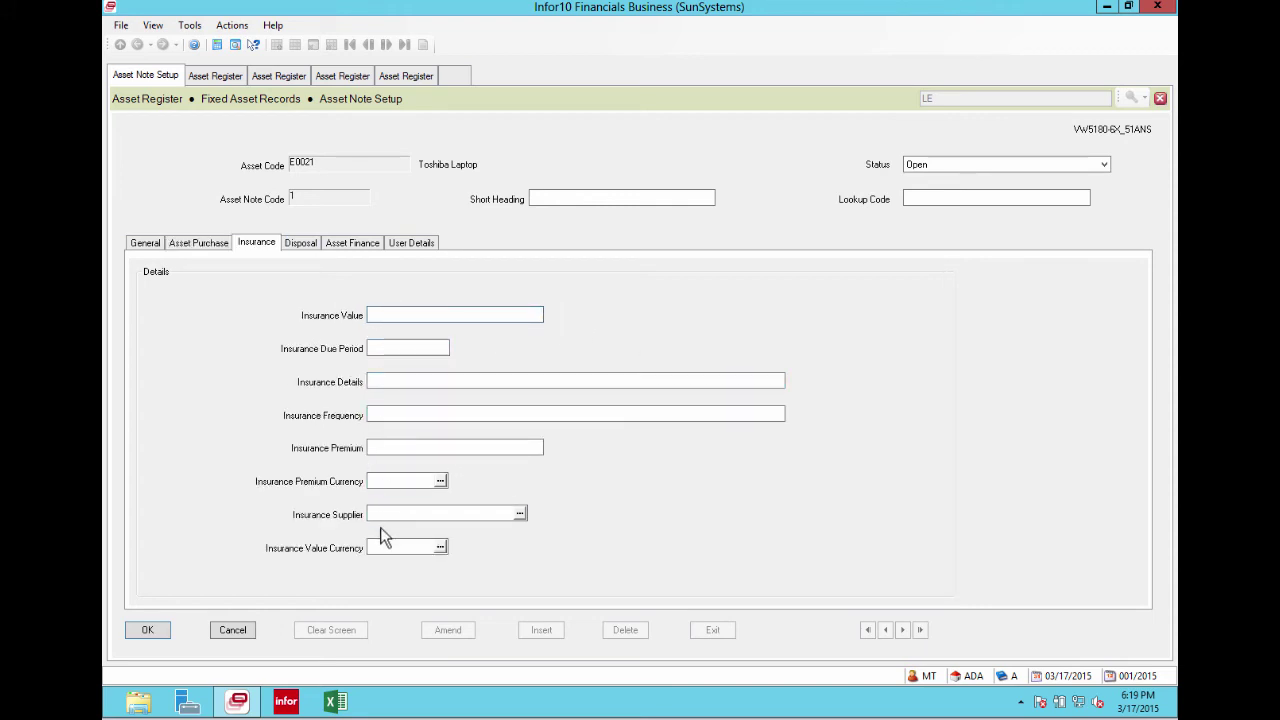
pyautogui.hotkey('ctrl', 'Tab')
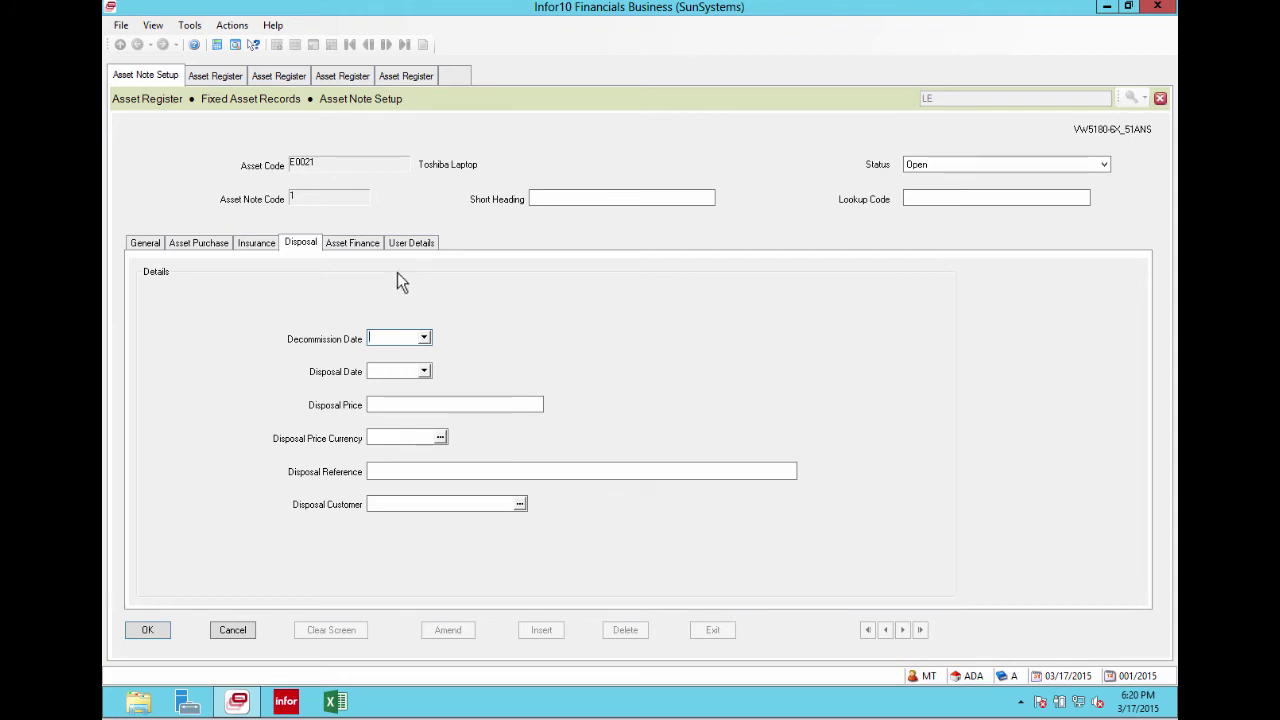
pyautogui.click(368, 247)
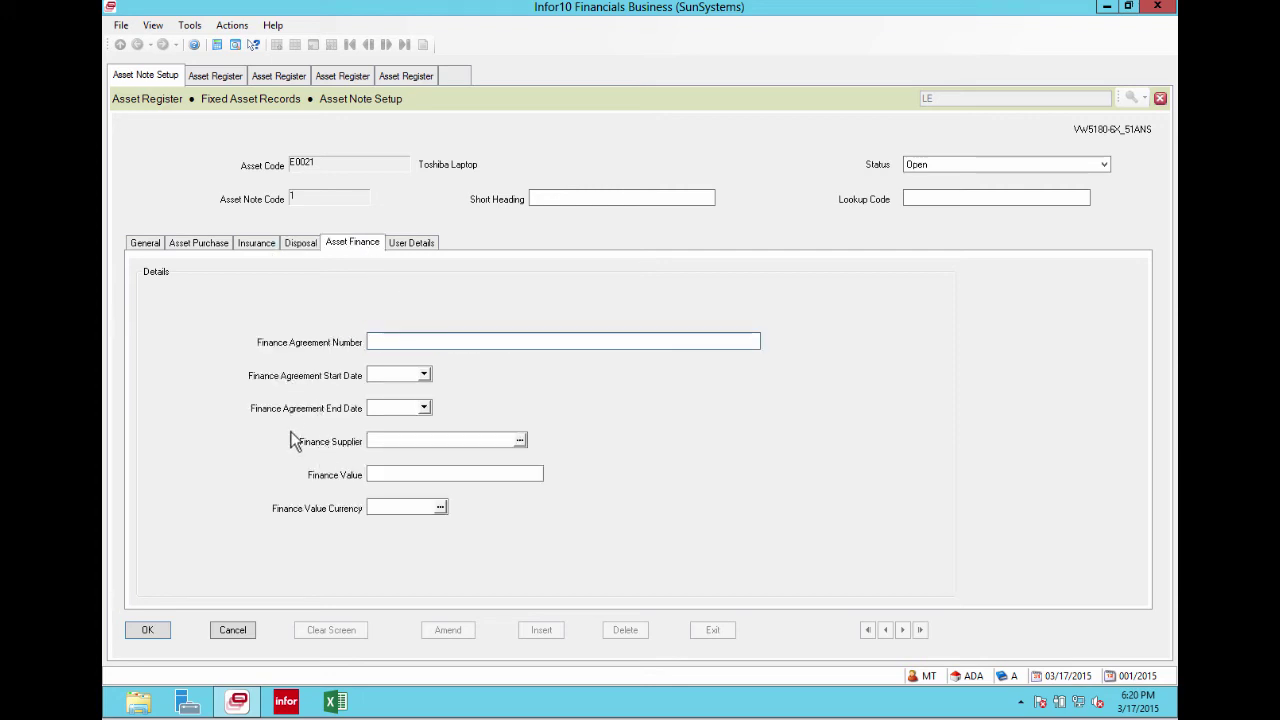
pyautogui.click(495, 338)
pyautogui.click(418, 245)
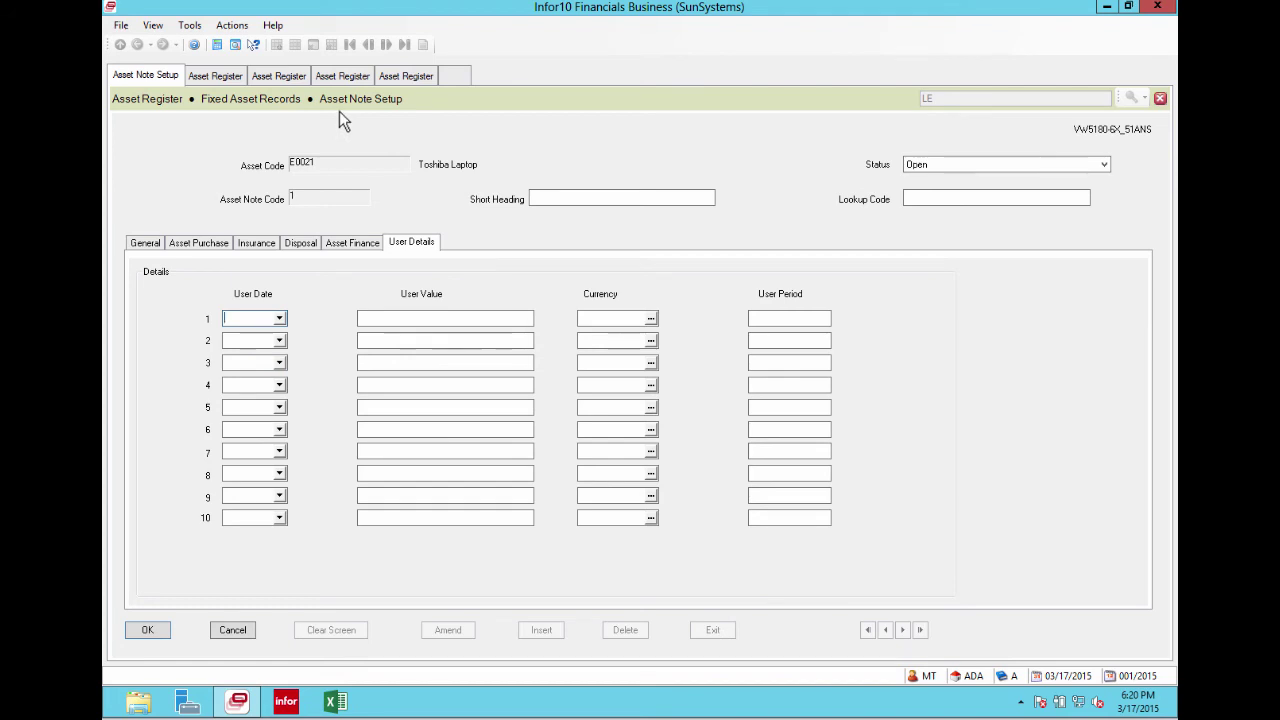
# Step: Discard the unsaved asset note and return to the fixed asset record
pyautogui.click(250, 632)
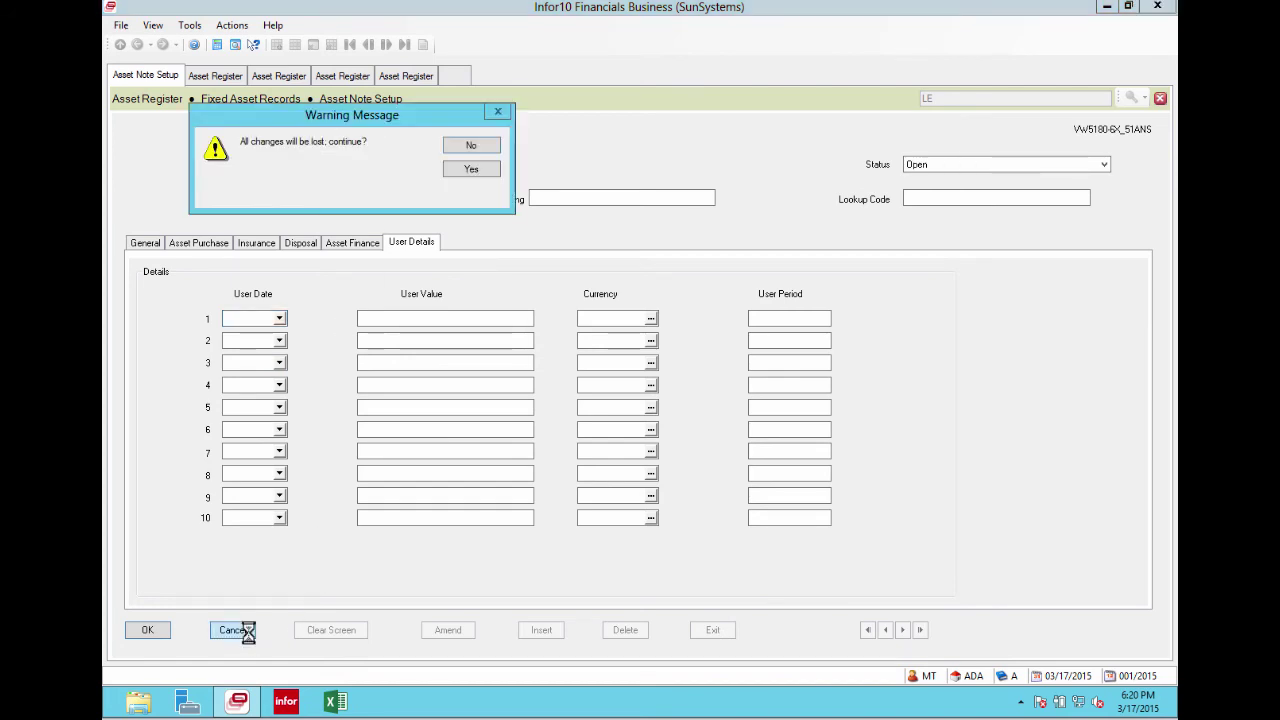
pyautogui.click(470, 170)
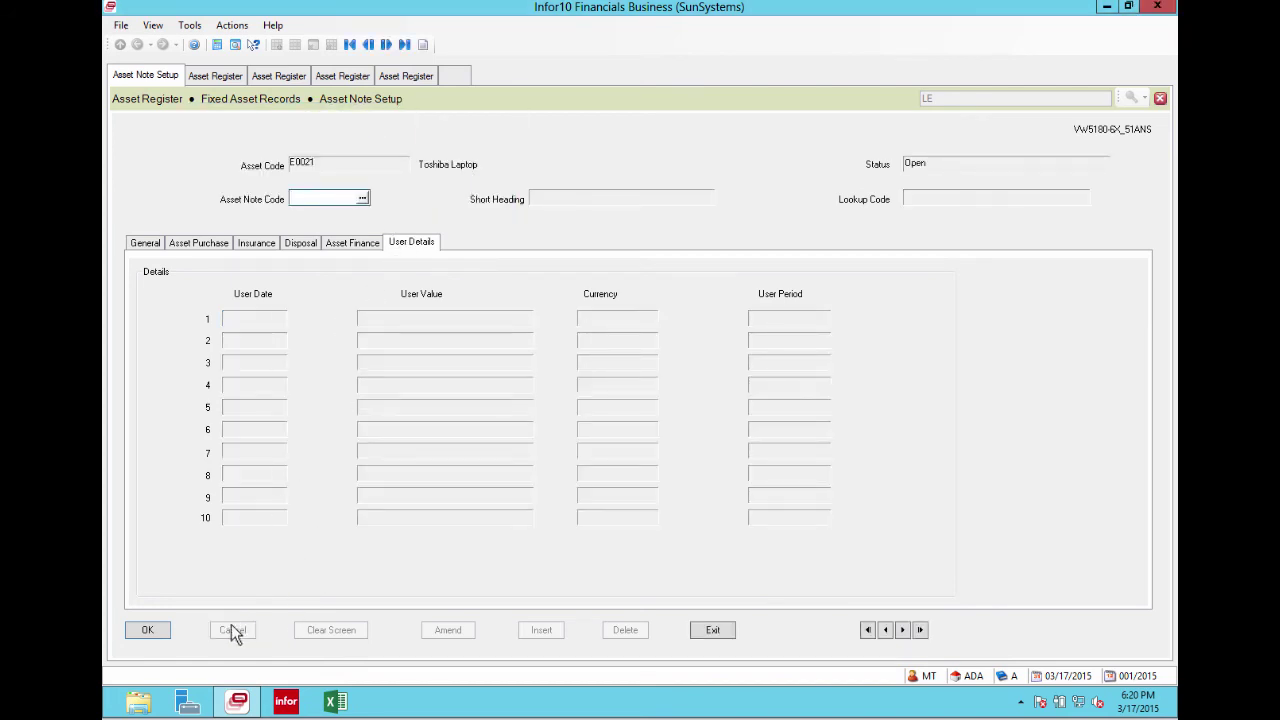
pyautogui.click(712, 630)
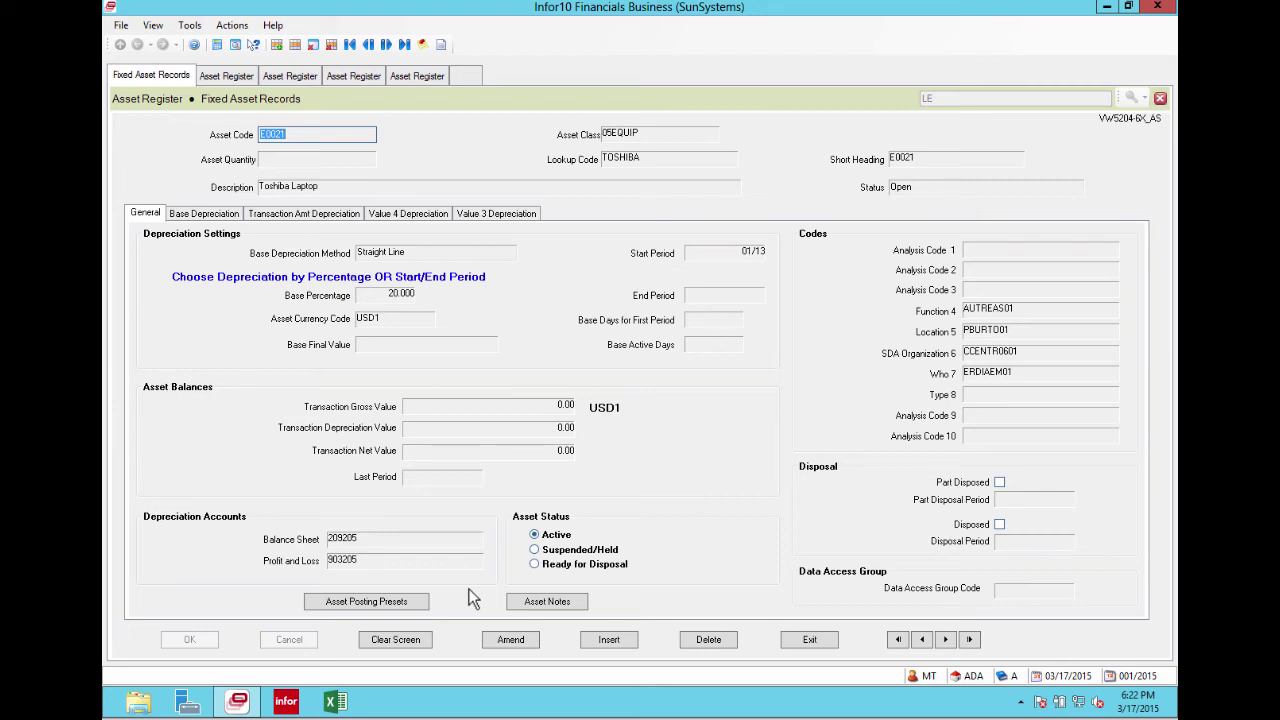
# Step: Create a posting preset with asset subcode 1 for the Toshiba laptop
pyautogui.click(375, 604)
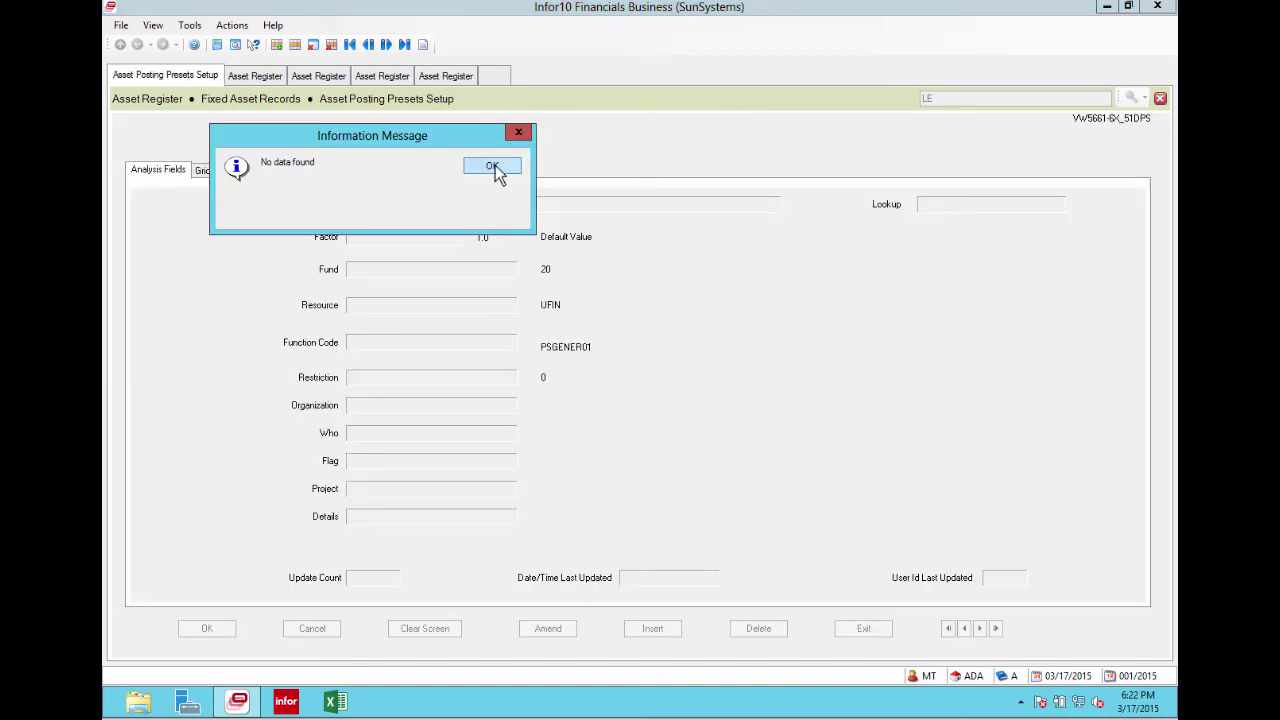
pyautogui.click(493, 167)
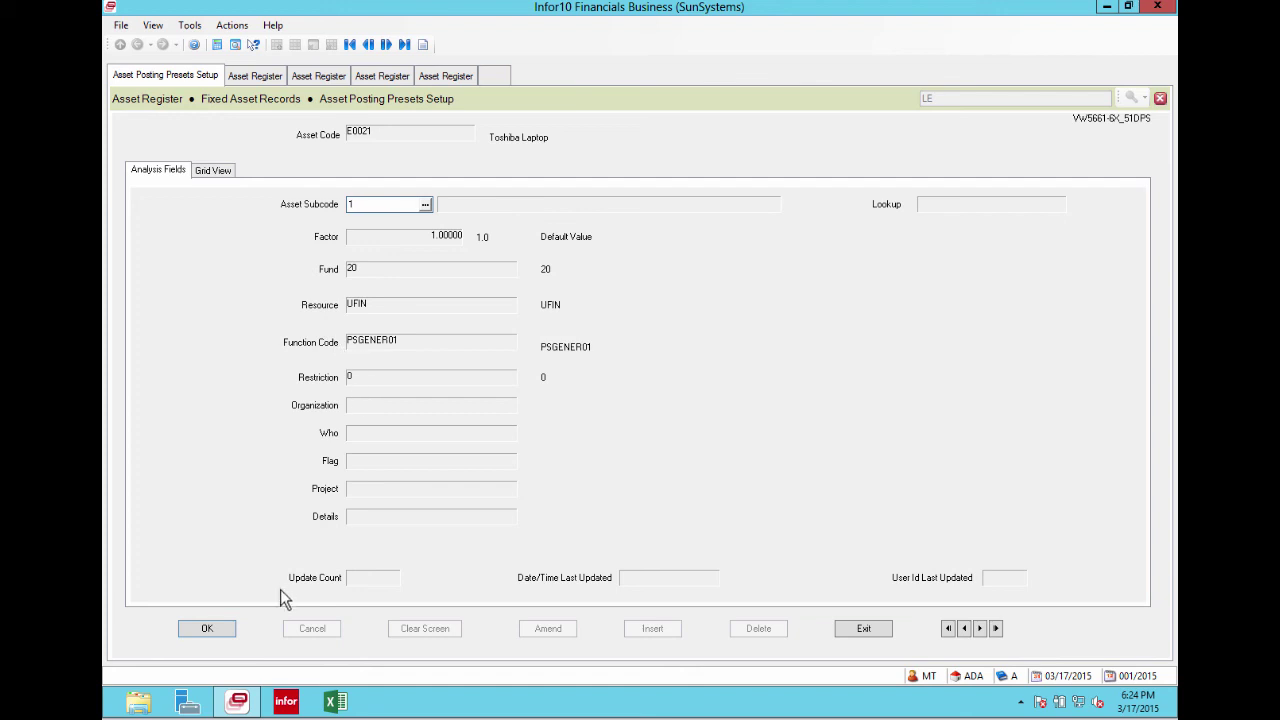
pyautogui.click(207, 628)
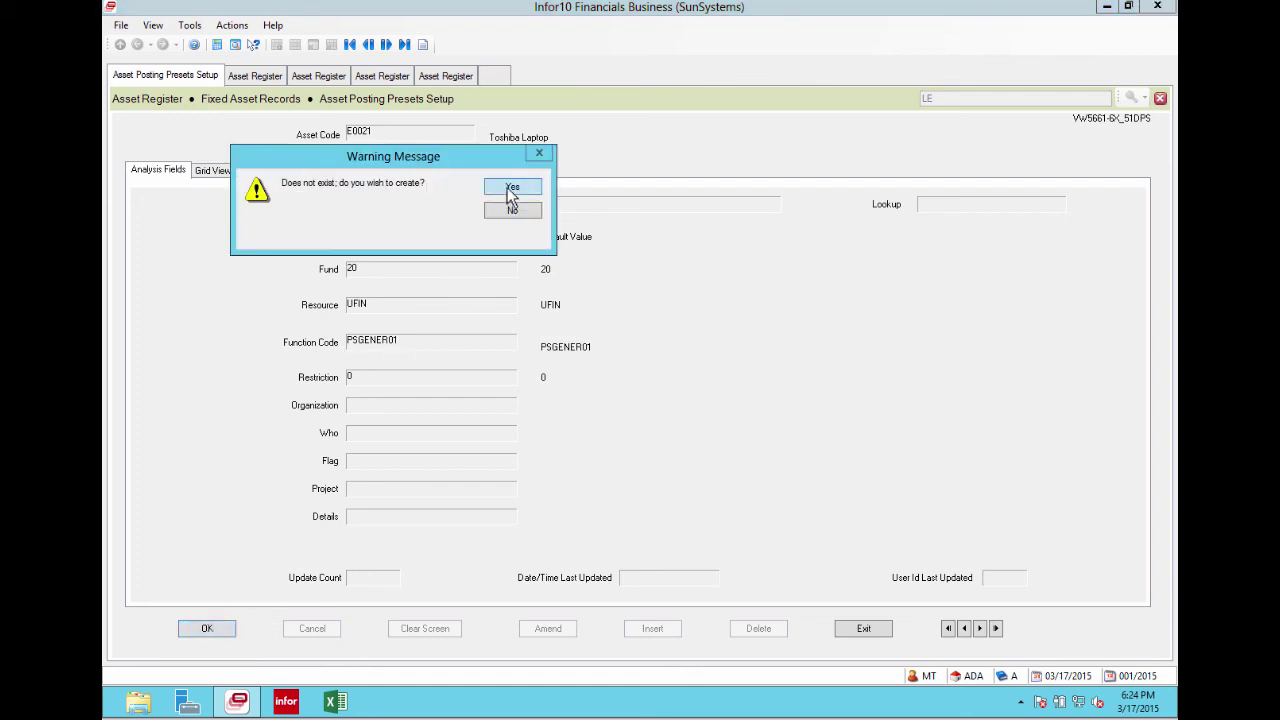
pyautogui.click(511, 190)
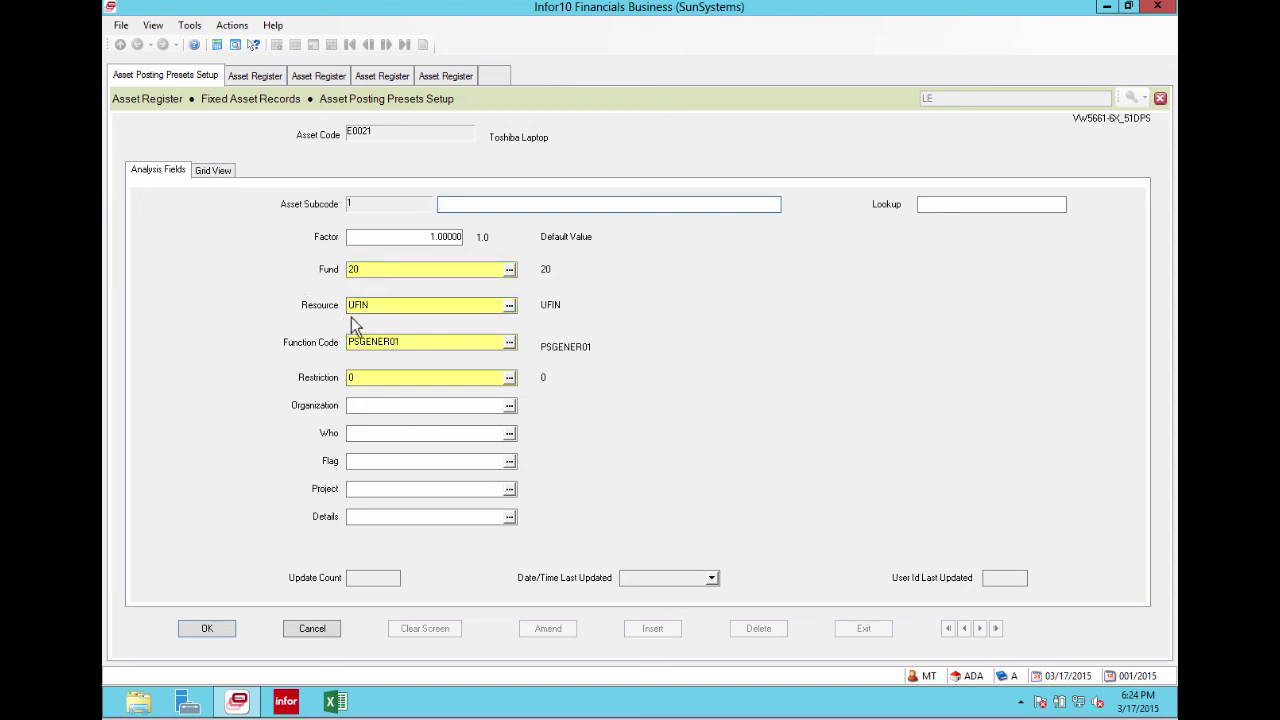
# Step: Choose resource UFIN and function code ASTREAS01 (Treasurer) for the posting preset and save it
pyautogui.click(509, 305)
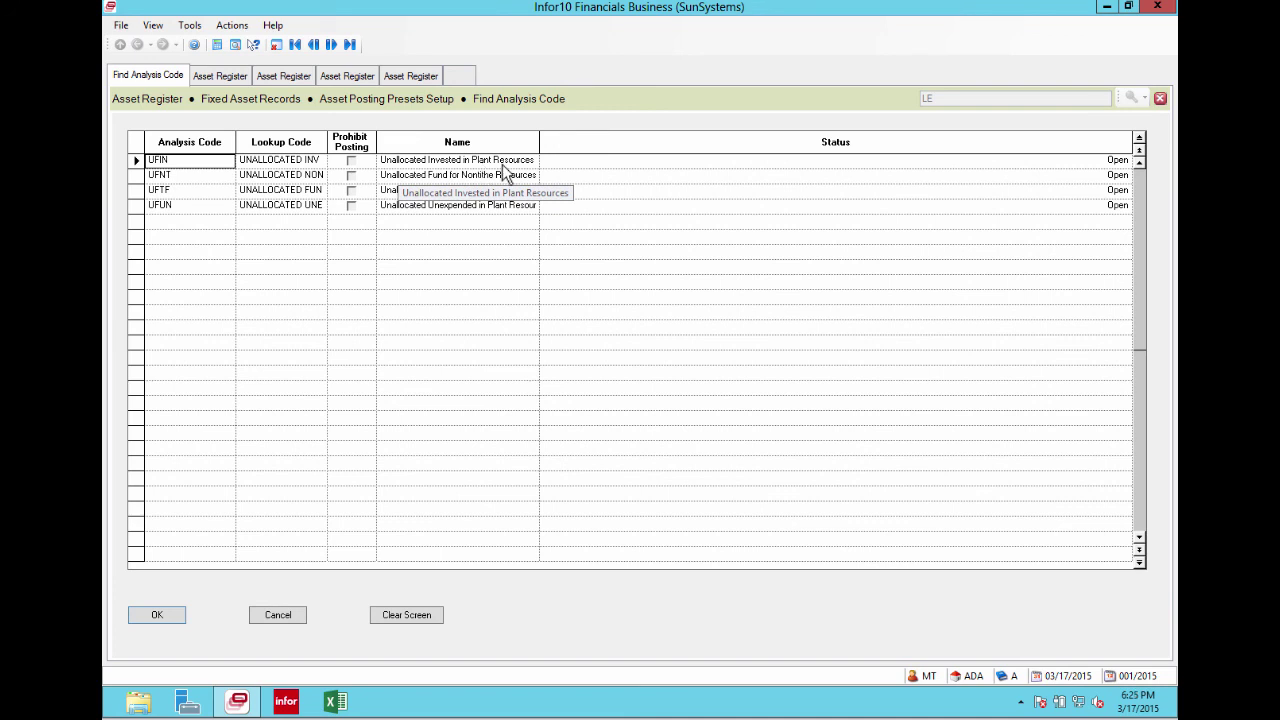
pyautogui.press('Return')
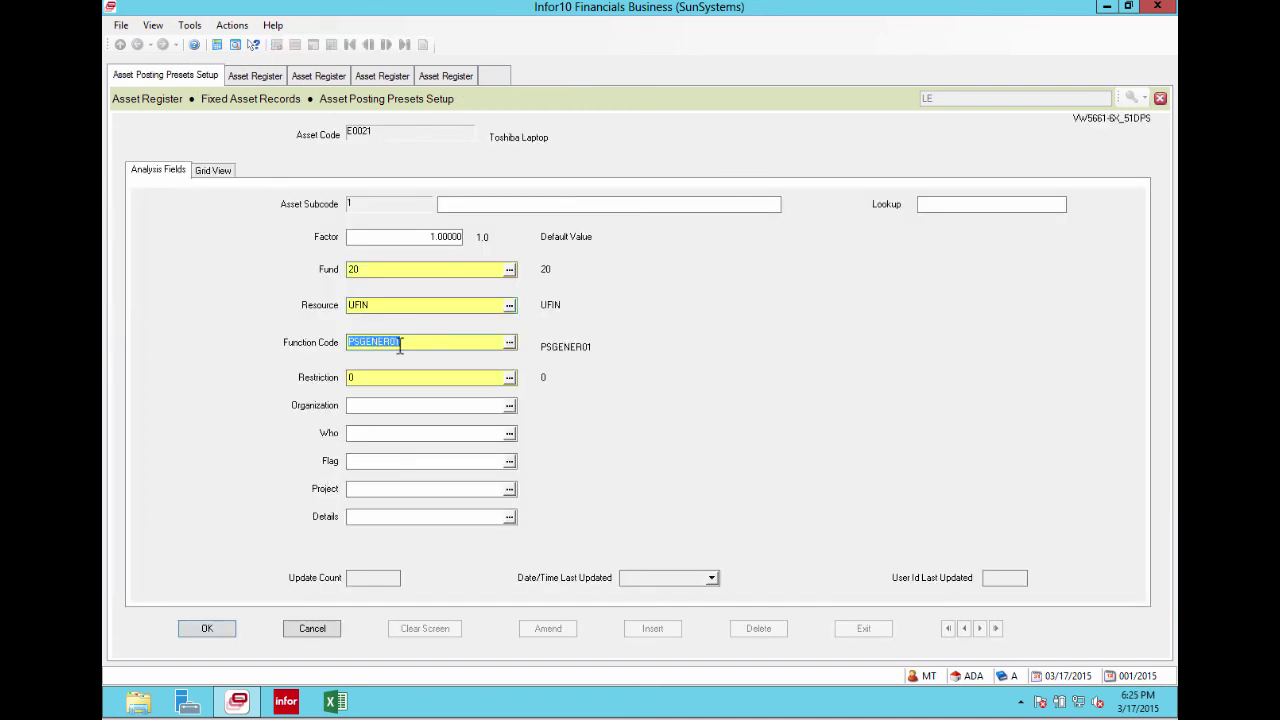
pyautogui.click(509, 342)
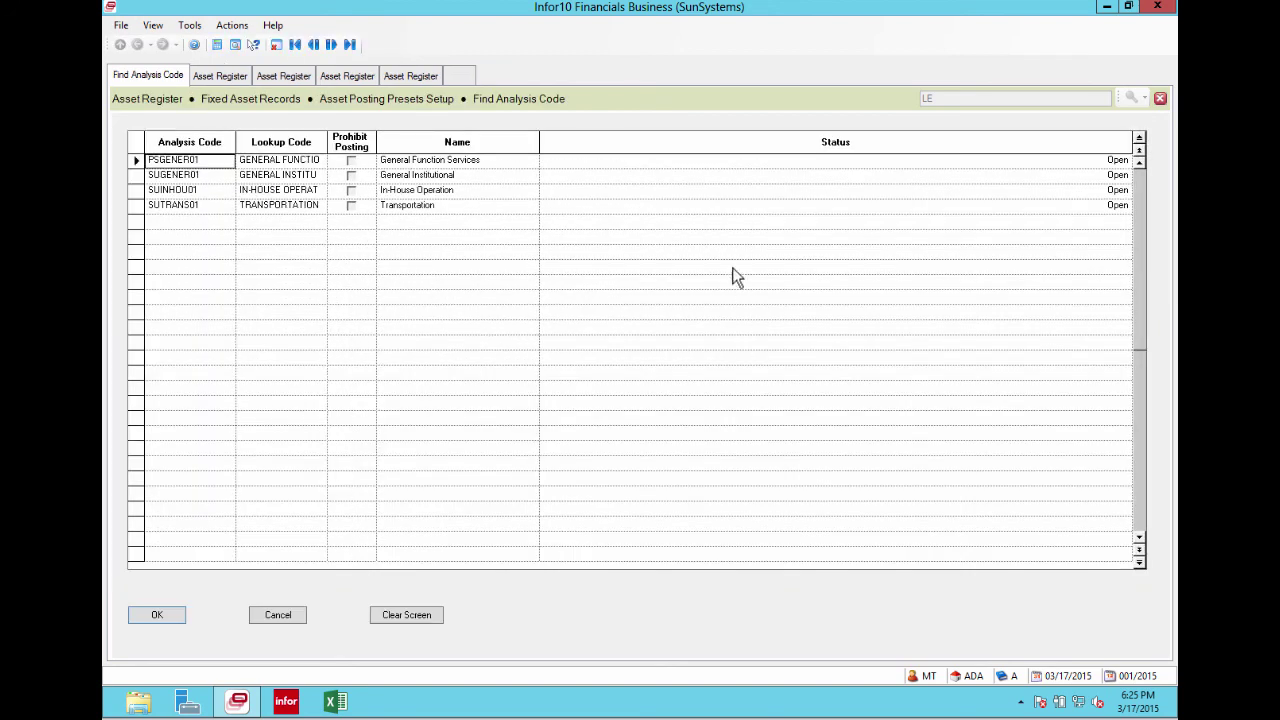
pyautogui.click(1139, 163)
pyautogui.click(173, 189)
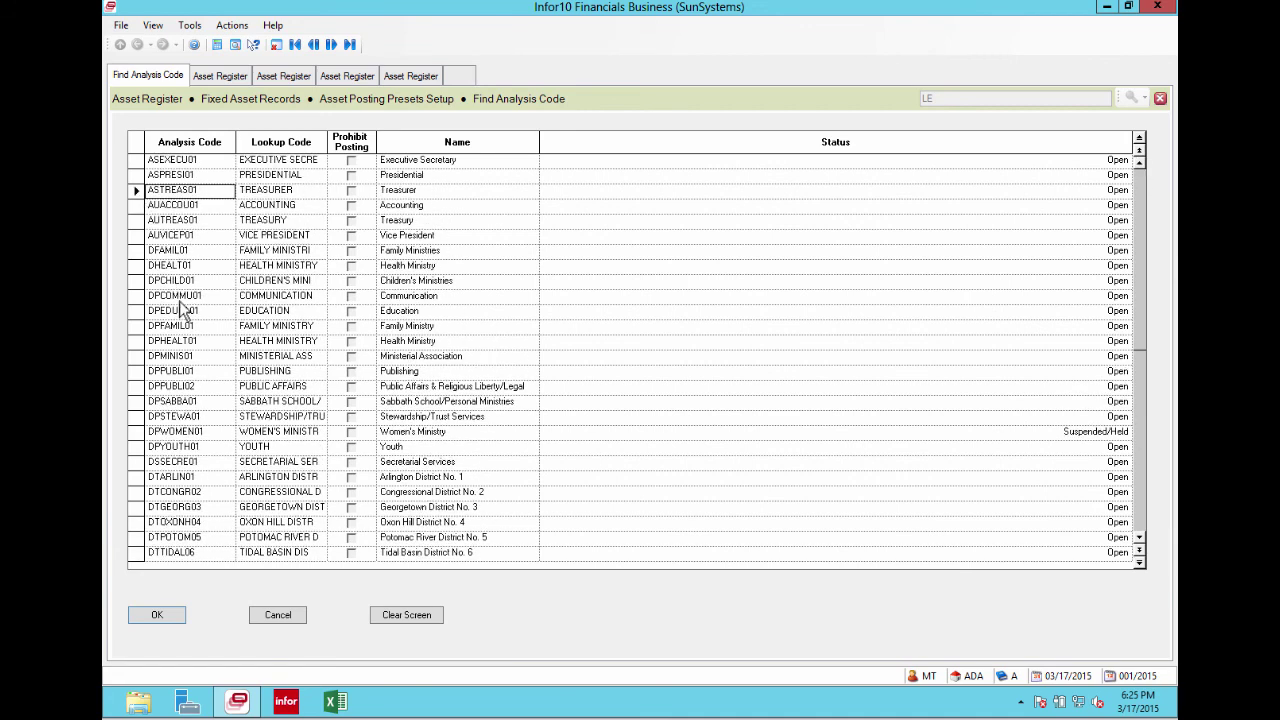
pyautogui.click(174, 618)
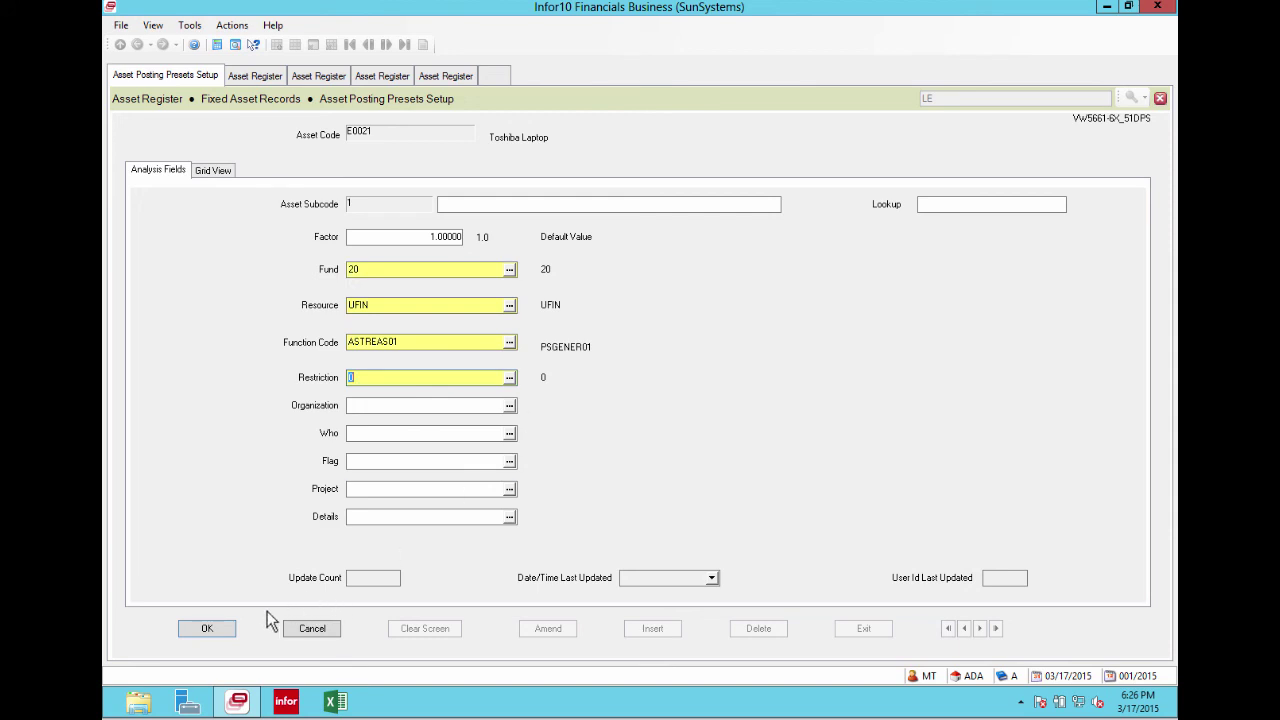
pyautogui.click(212, 628)
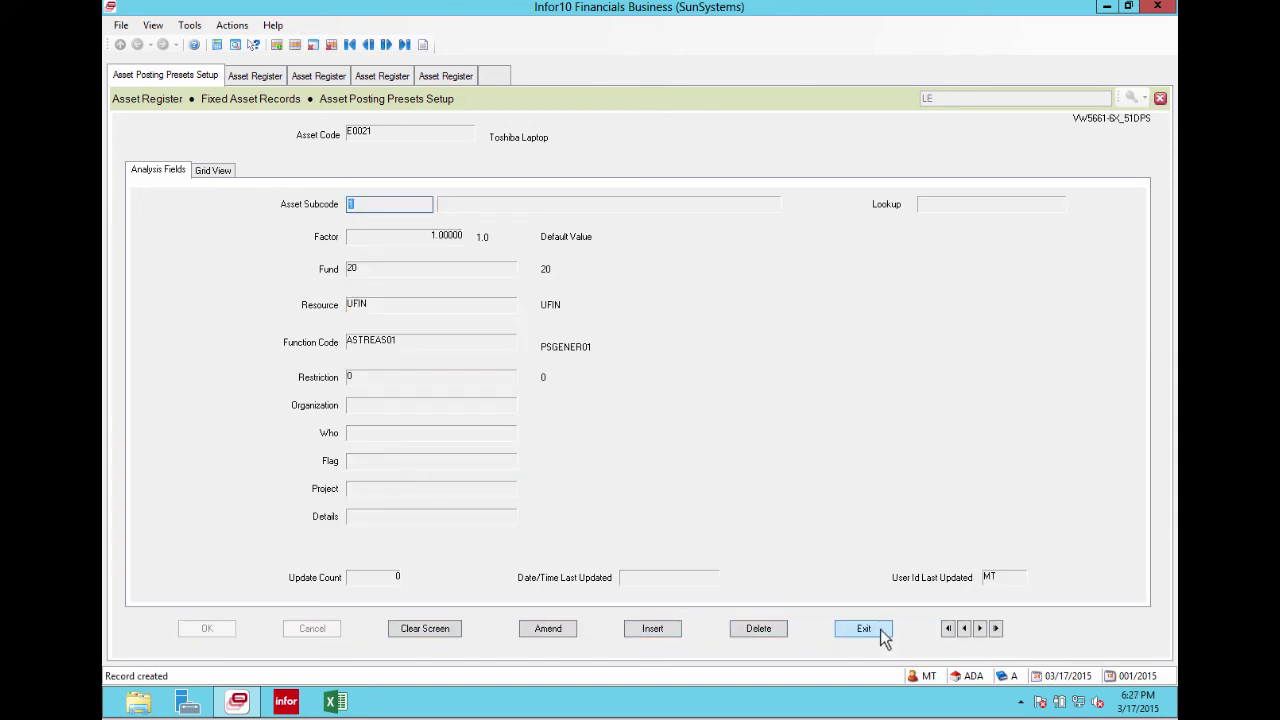